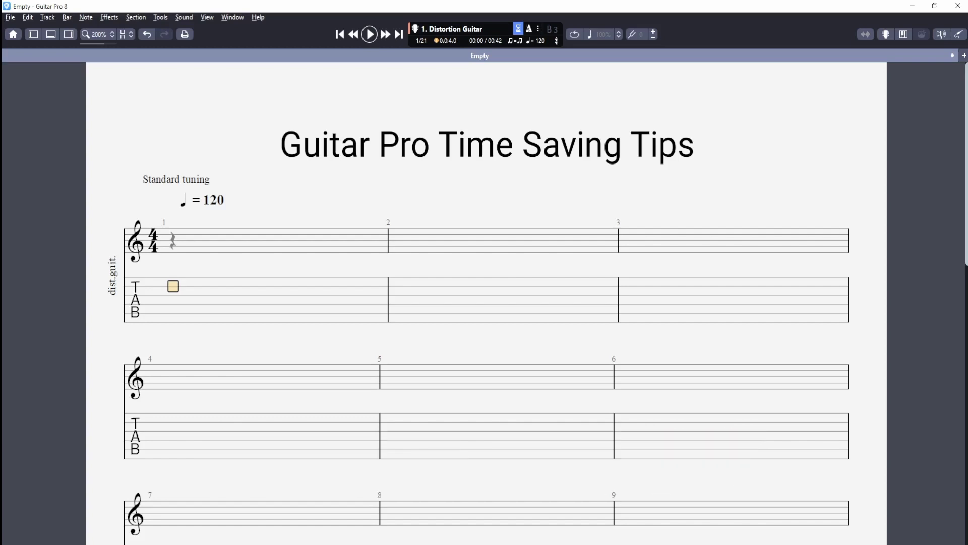
Step: Insert an empty bar at the cursor in bar 1, and open the Add Track dialog and dismiss it without adding a track
key("ctrl+Insert")
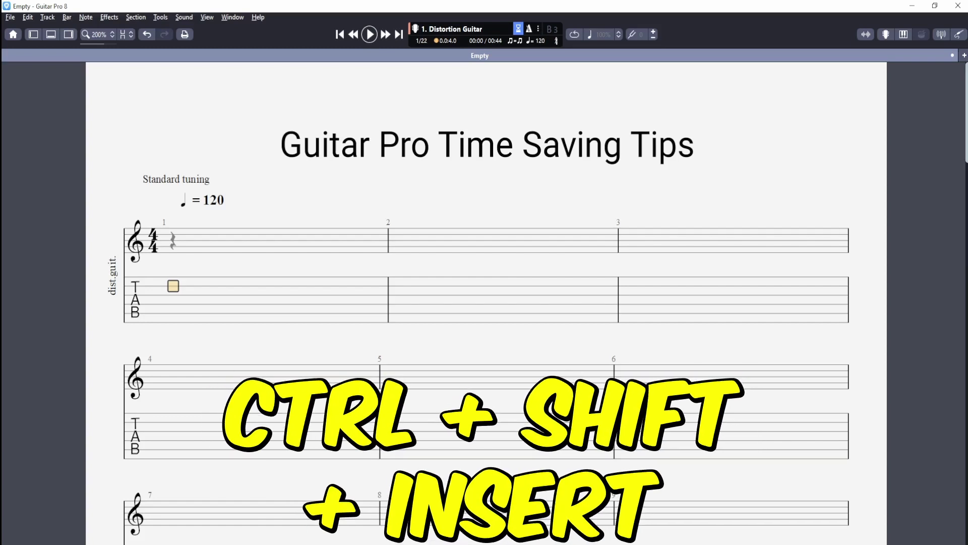
key("ctrl+shift+Insert")
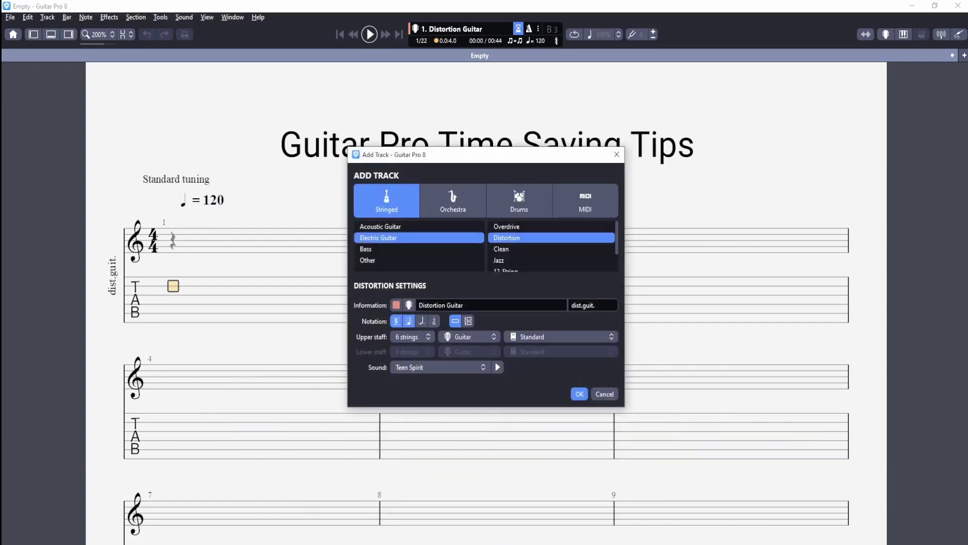
left_click(612, 394)
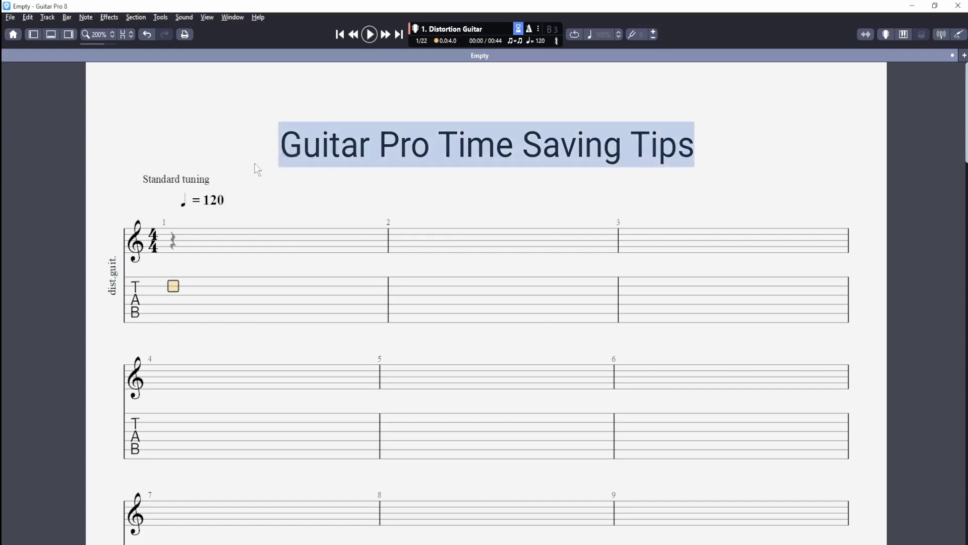
Step: Bring up the Save As Template dialog for the current score and close it without saving
left_click(13, 18)
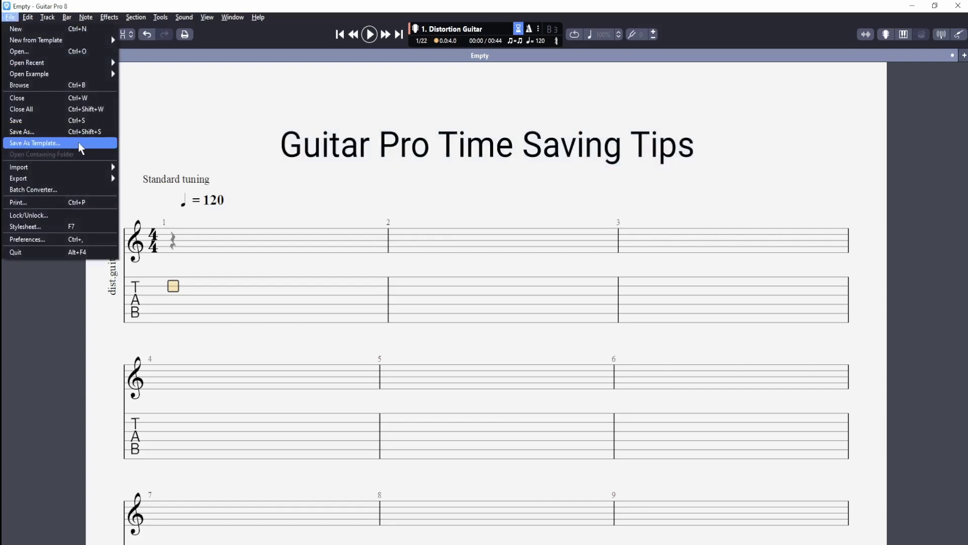
key("Escape")
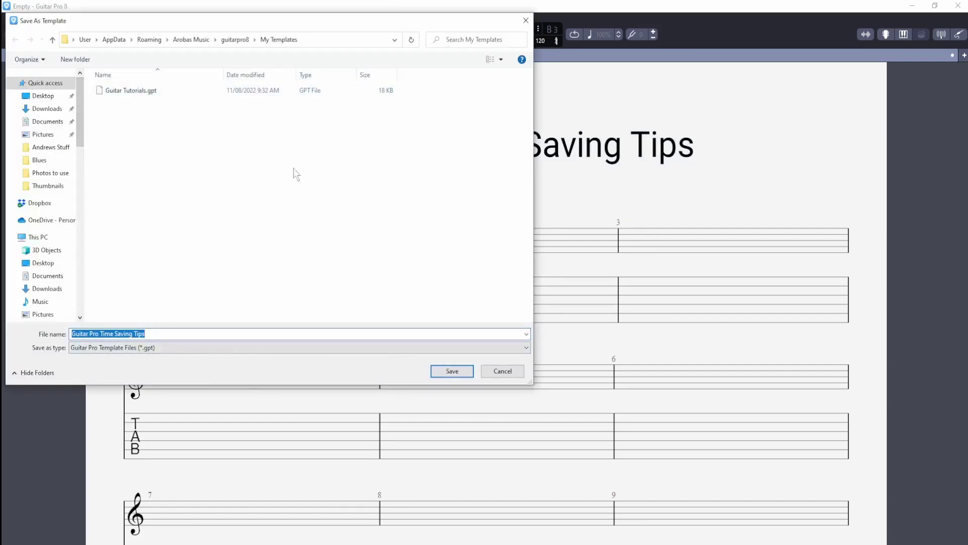
left_click(527, 24)
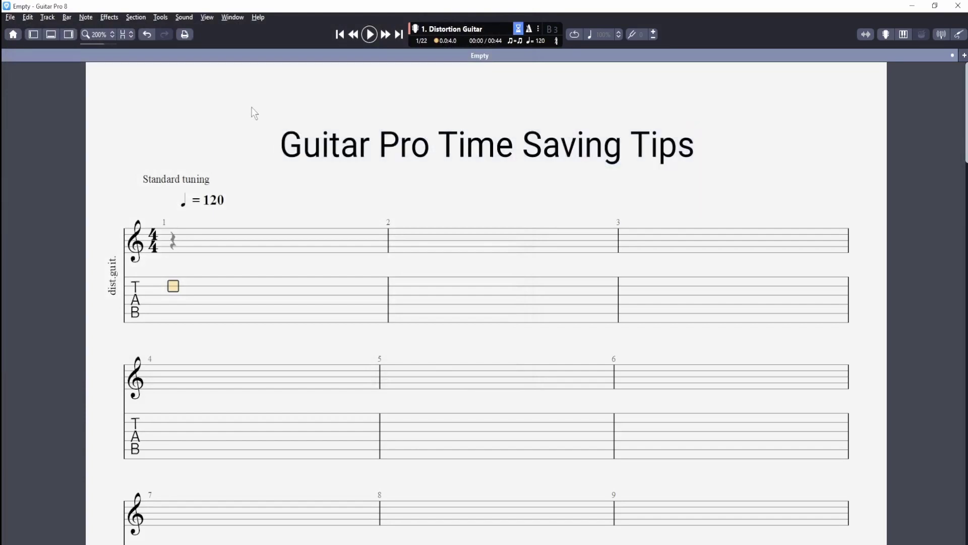
Step: View the list of templates available for creating a new file, including the entry for managing custom templates
left_click(8, 22)
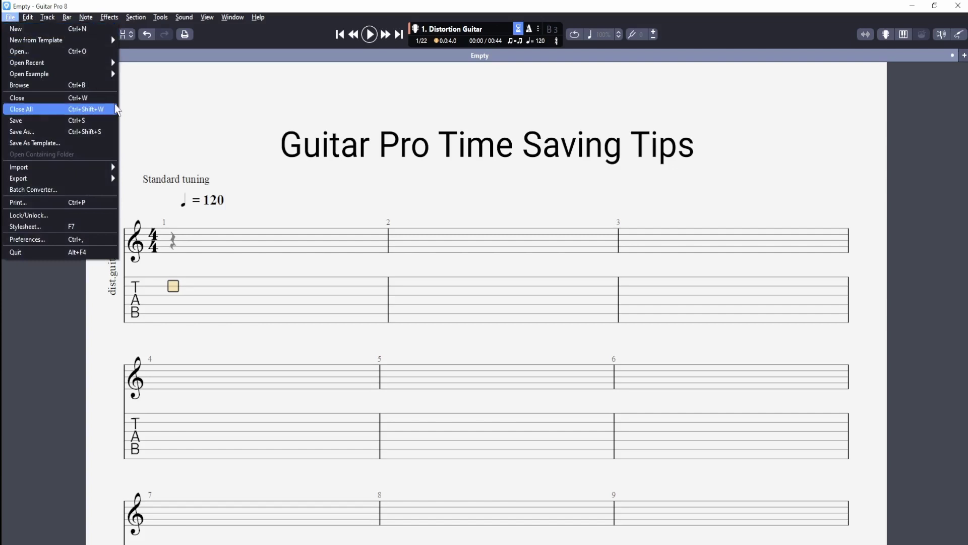
mouse_move(88, 43)
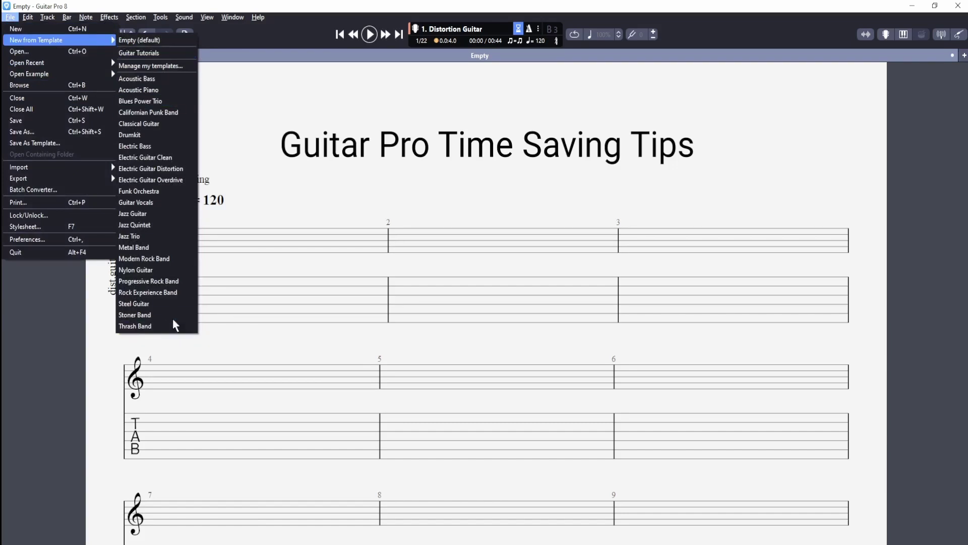
left_click(186, 71)
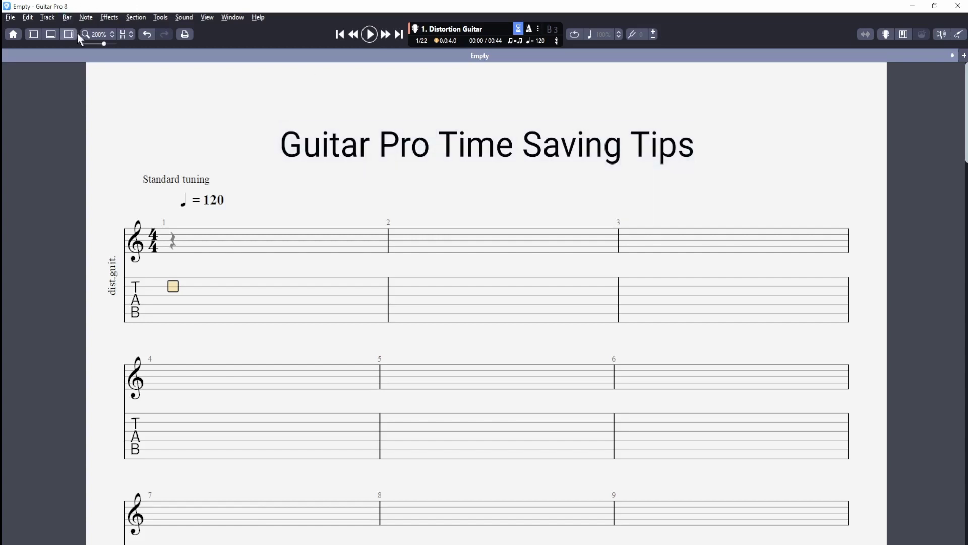
Step: Zoom the score out to 148% and restore the zoom to 200%
left_click_drag(104, 42, 101, 42)
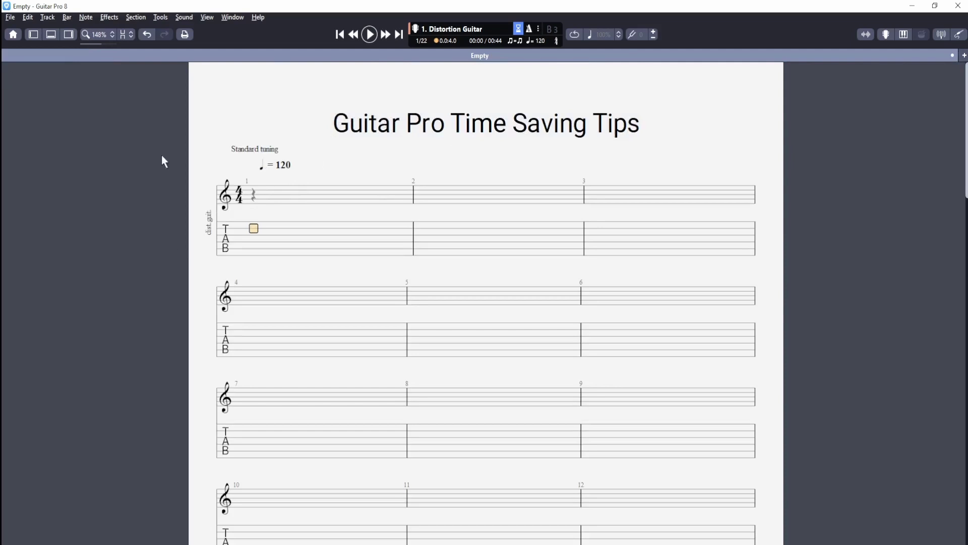
left_click(100, 35)
left_click(96, 160)
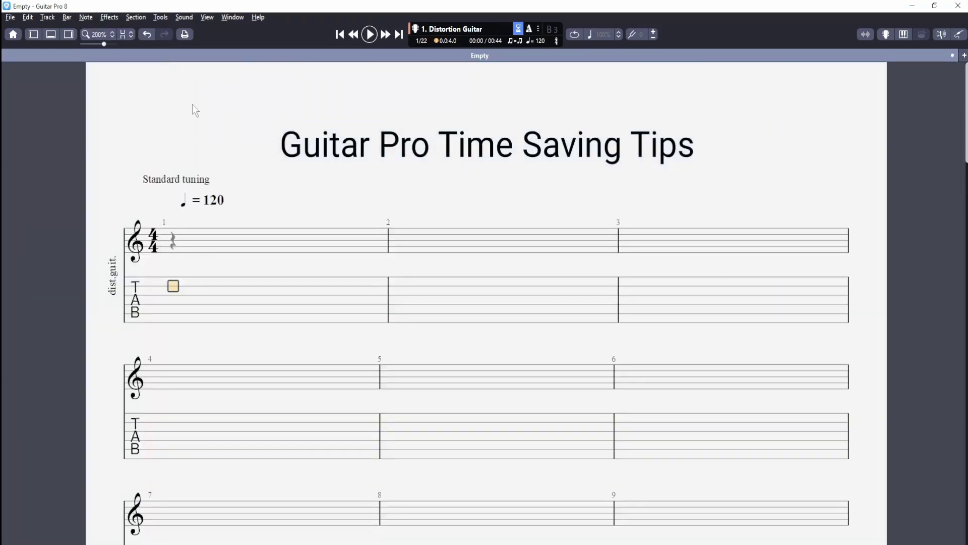
Step: Set the first-page title's font to Komika Axis in the song's stylesheet header settings and apply the change
left_click(74, 35)
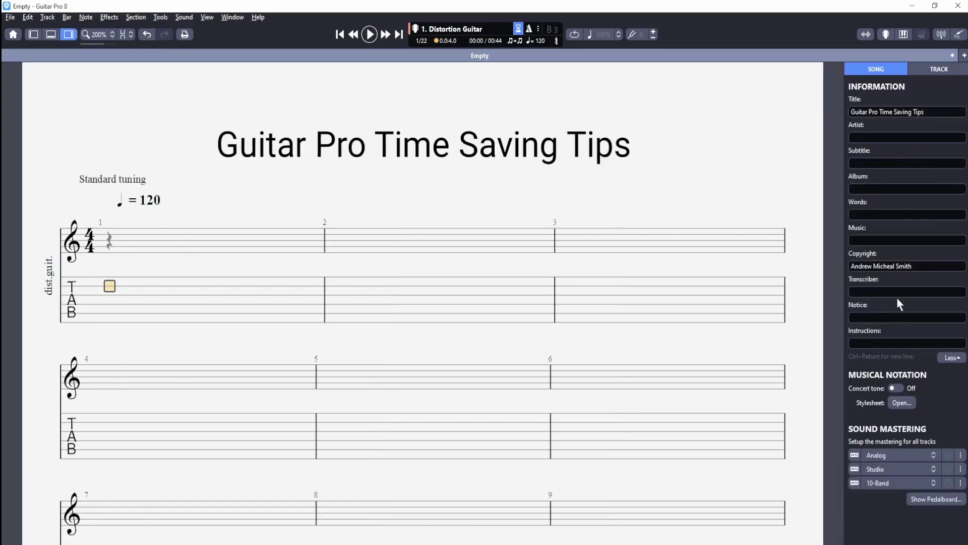
left_click(907, 403)
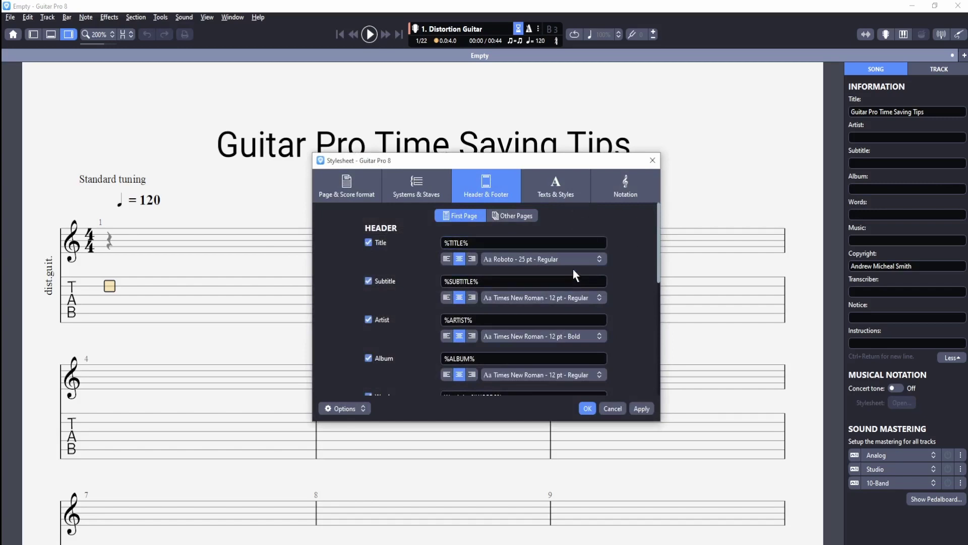
left_click(585, 258)
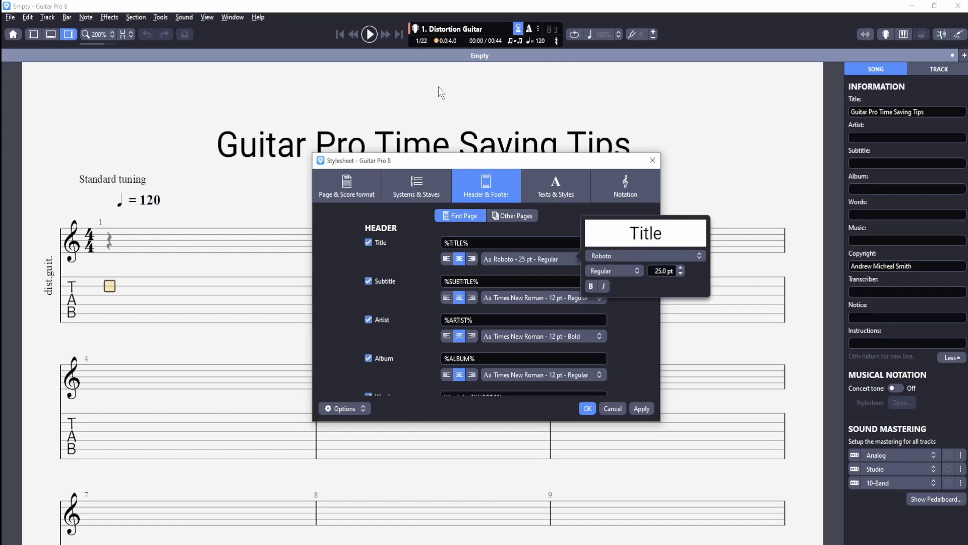
left_click(691, 255)
left_click(699, 255)
scroll(682, 298, "up", 15)
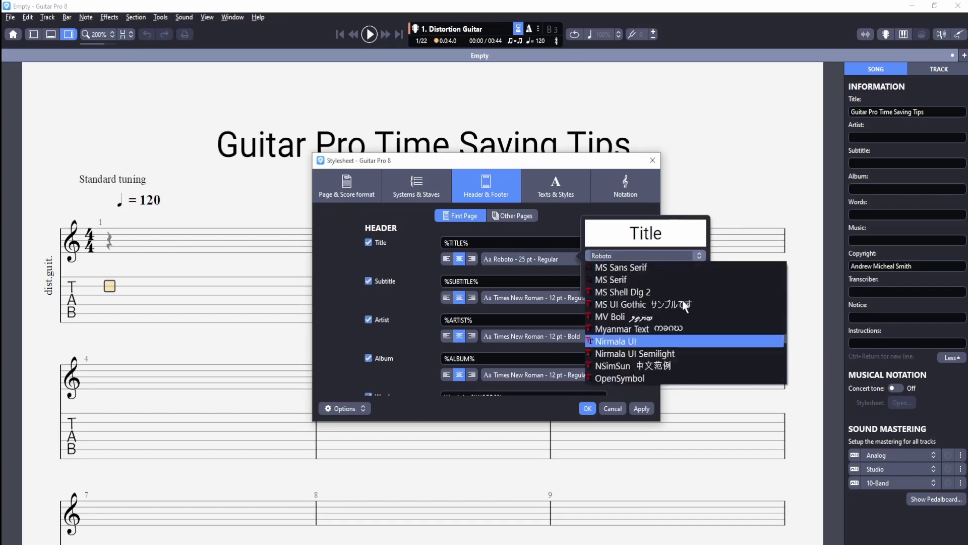
scroll(686, 319, "up", 2)
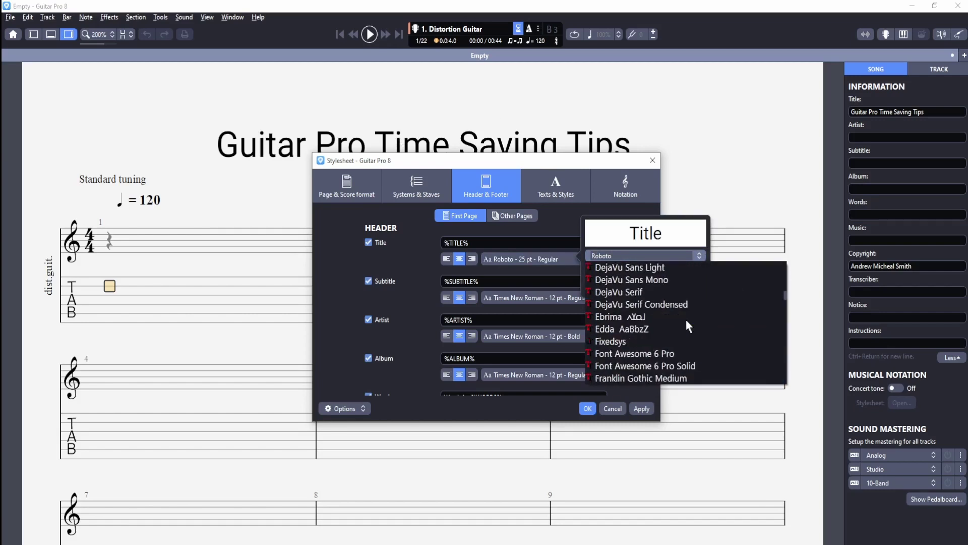
scroll(690, 315, "down", 3)
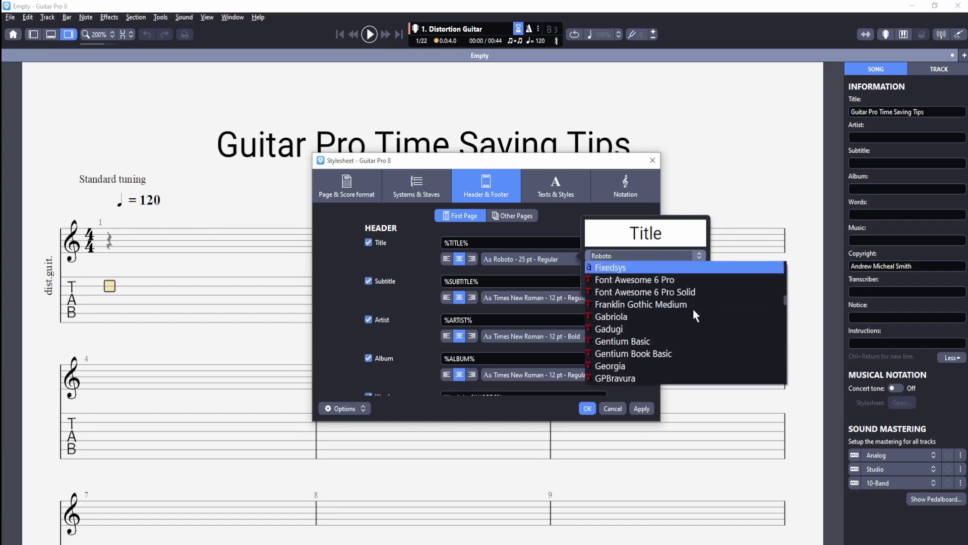
scroll(619, 343, "up", 3)
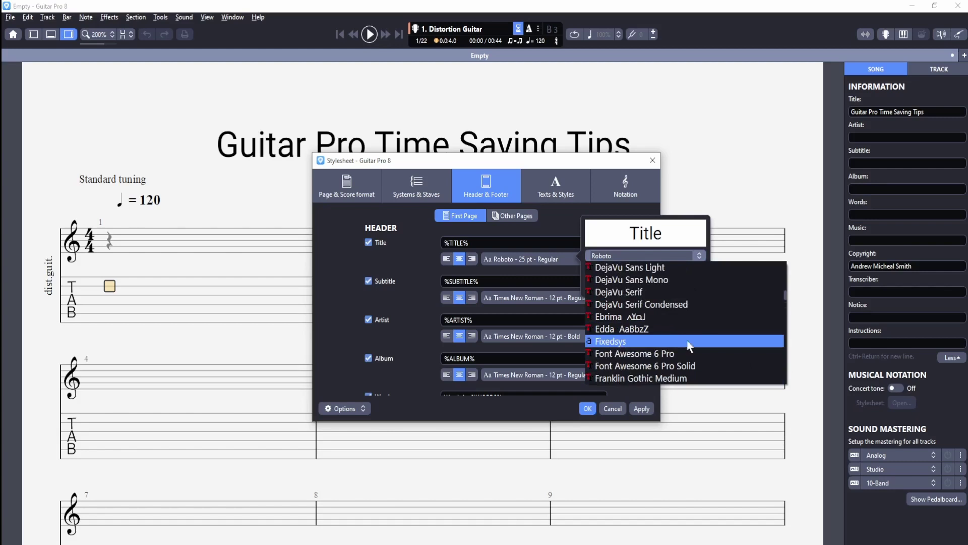
scroll(688, 343, "up", 1)
scroll(687, 342, "down", 3)
scroll(688, 339, "down", 3)
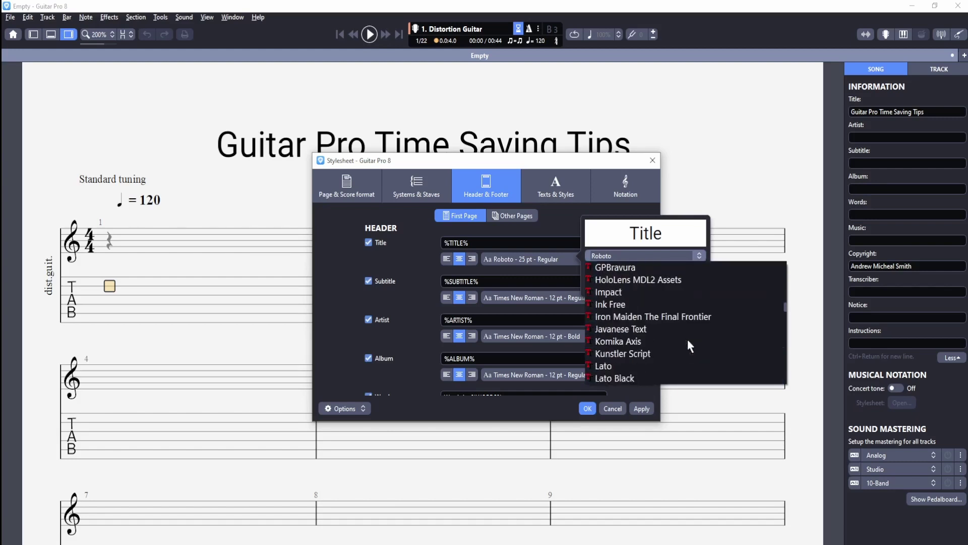
scroll(687, 341, "up", 1)
left_click(638, 379)
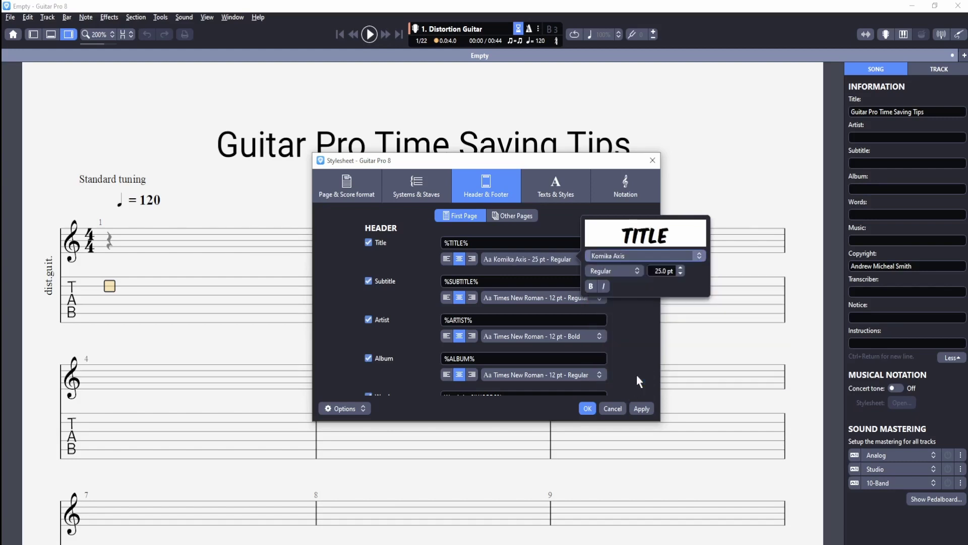
left_click(635, 336)
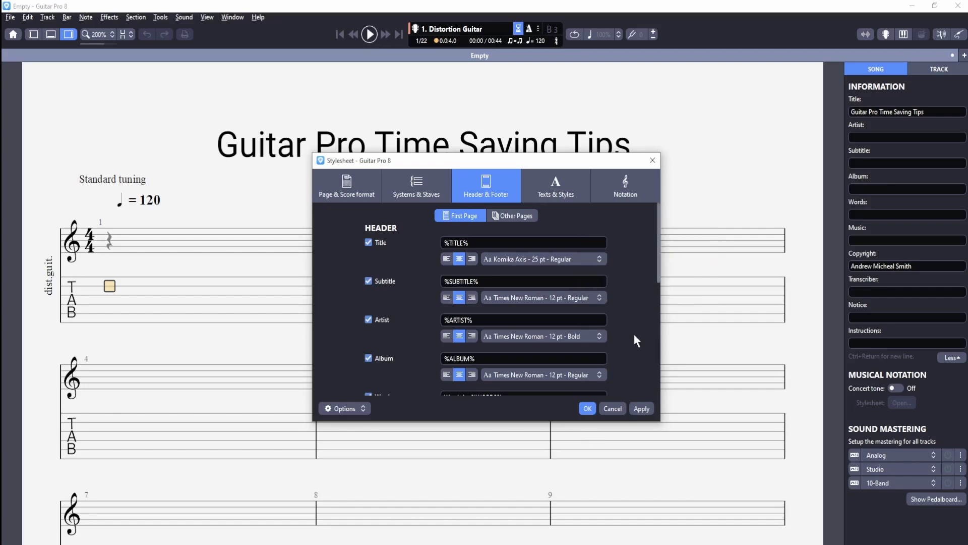
left_click(640, 409)
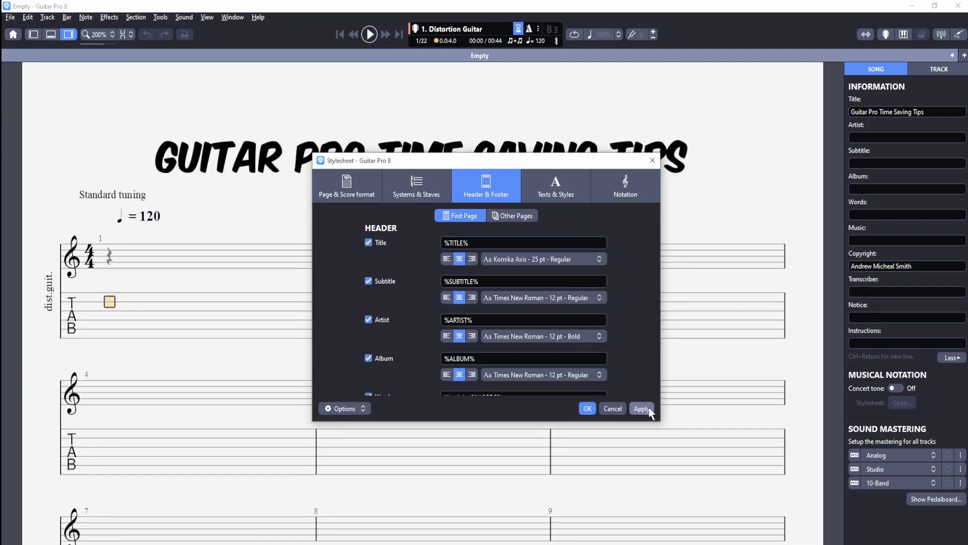
left_click(590, 410)
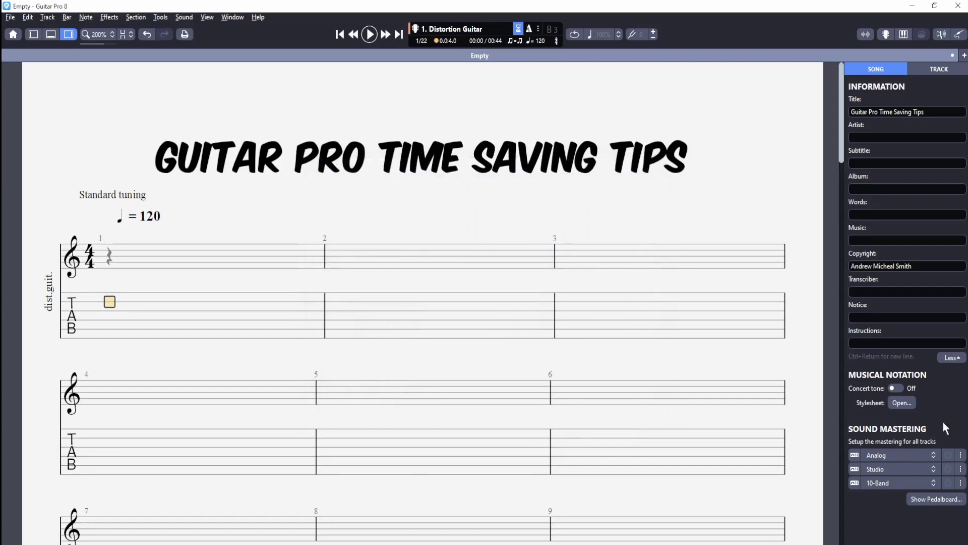
Step: Examine the stylesheet's text and style settings, including the fonts available for fret numbers
left_click(902, 402)
left_click(568, 189)
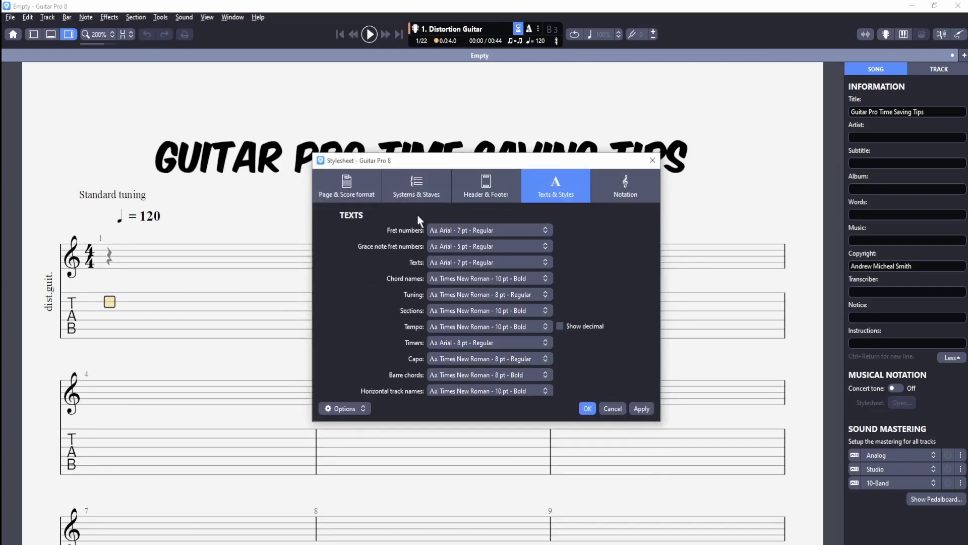
left_click(511, 229)
left_click(645, 228)
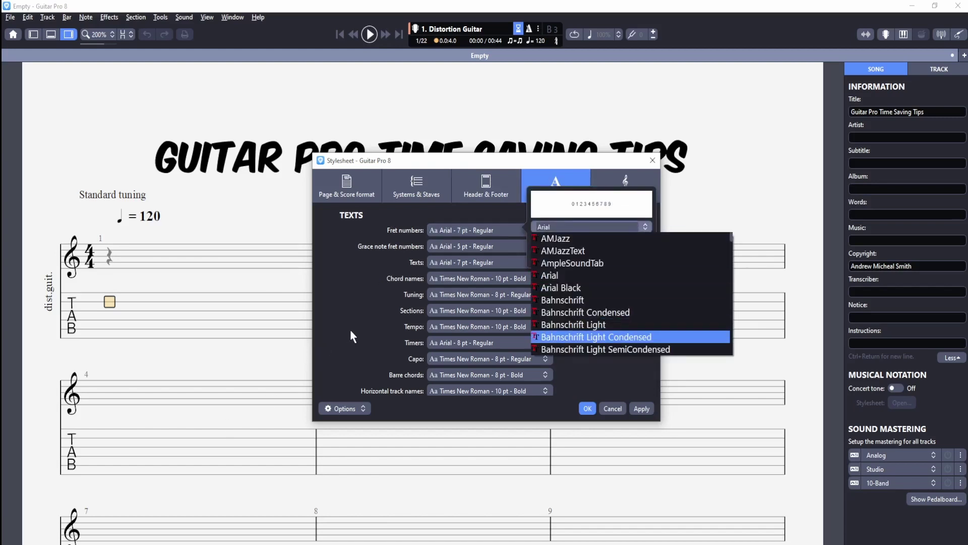
left_click(378, 329)
left_click(626, 337)
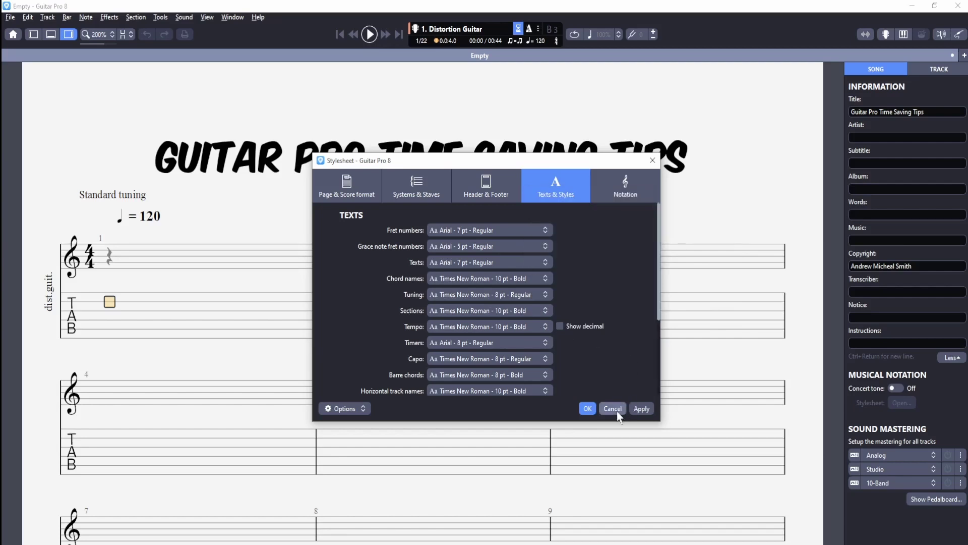
Step: Examine the stylesheet's page and score format options, from paper format to chord diagrams, and close it without applying changes
left_click(358, 185)
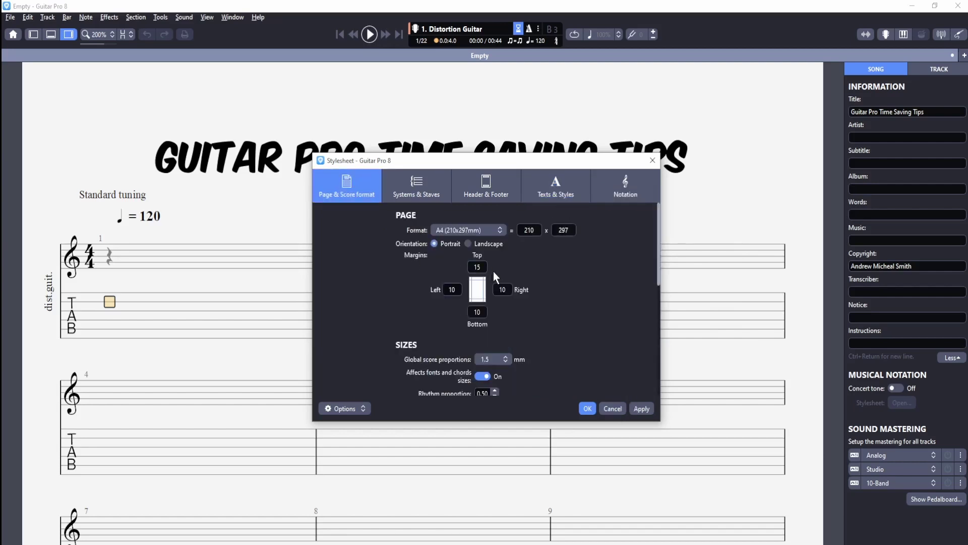
left_click(486, 232)
left_click(489, 232)
scroll(574, 273, "down", 3)
scroll(570, 280, "down", 4)
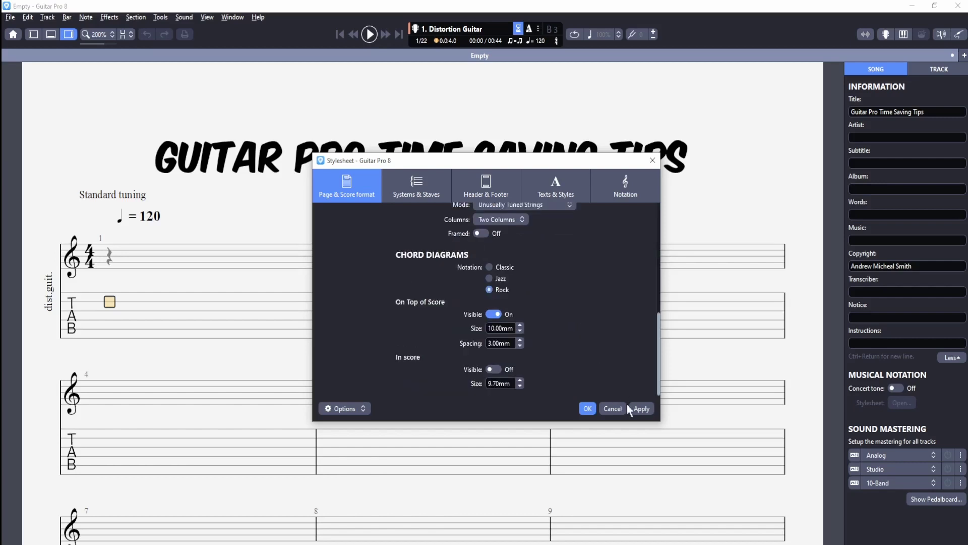
left_click(614, 410)
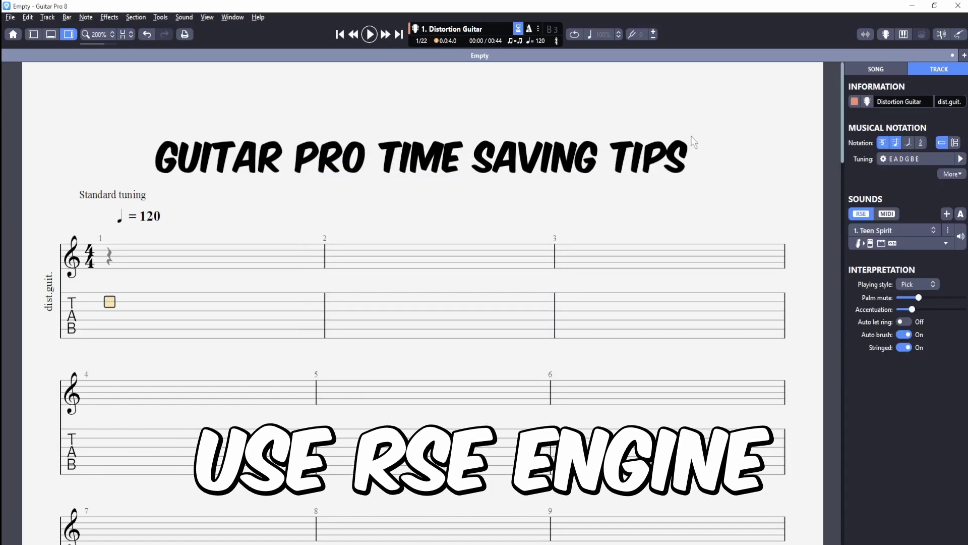
Step: Examine the audio and MIDI preferences, including audio devices, buffer size and MIDI ports, and close them
mouse_move(963, 300)
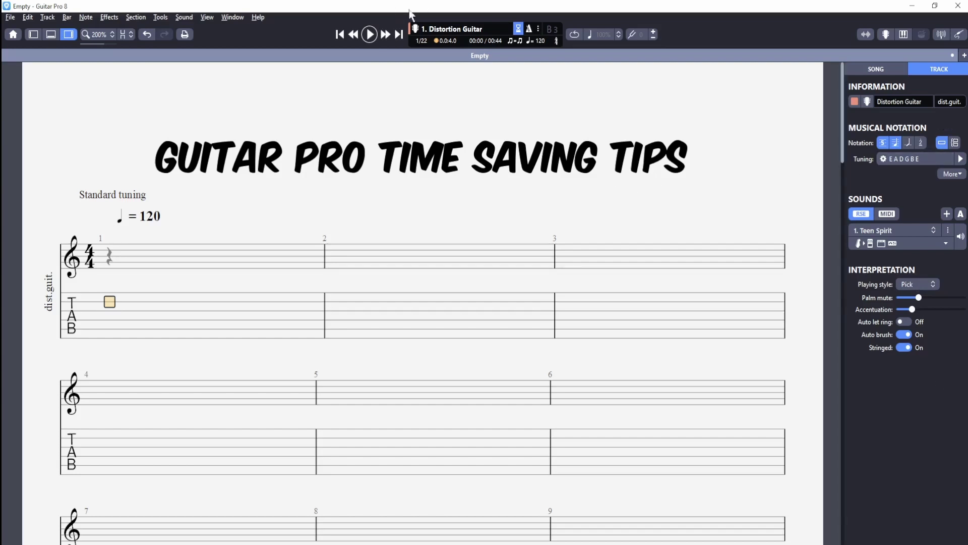
left_click(185, 19)
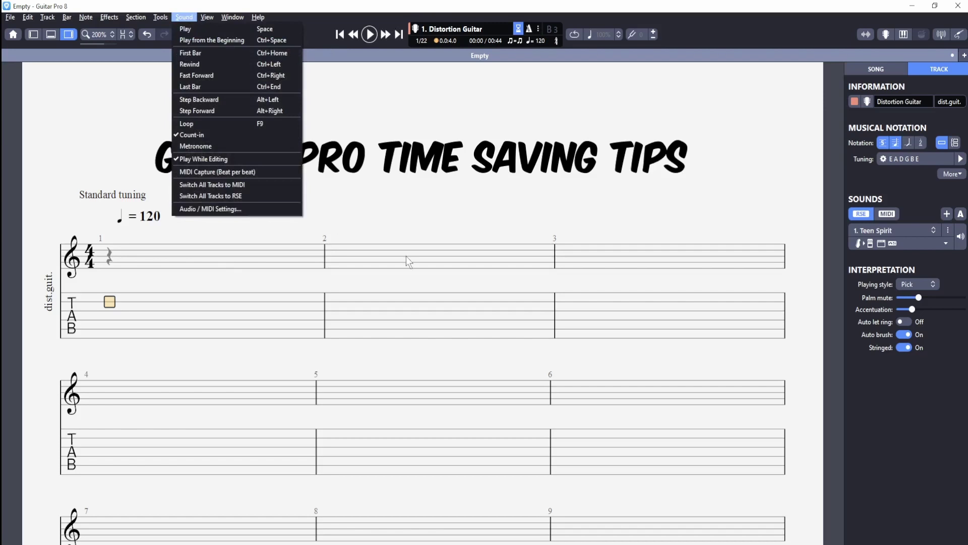
left_click(190, 208)
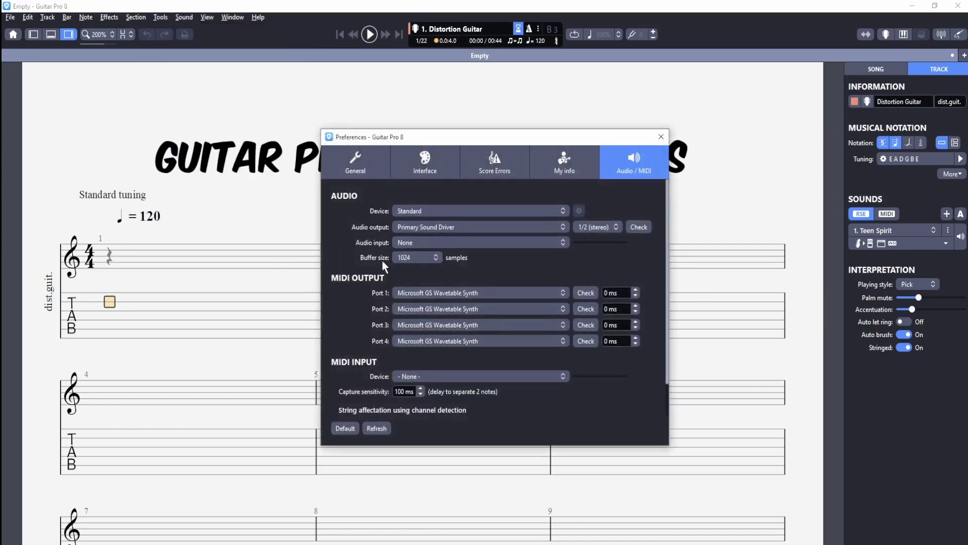
left_click(499, 266)
left_click(661, 137)
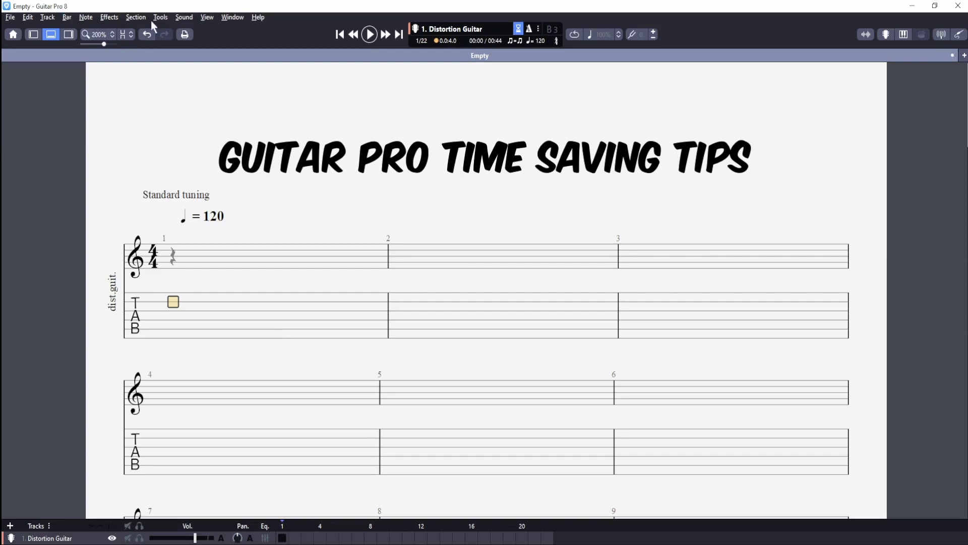
left_click(184, 18)
left_click(69, 34)
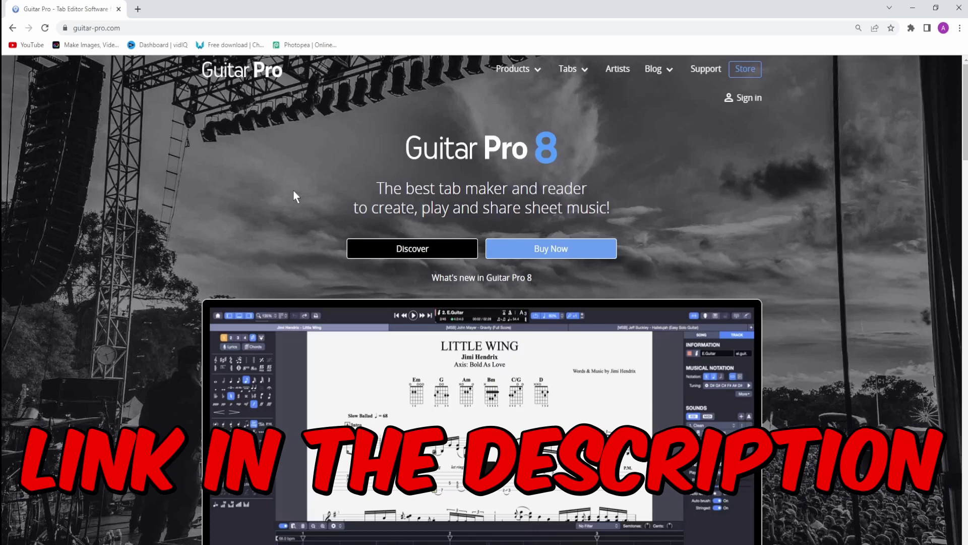
Step: Look over the Guitar Pro 8 homepage at guitar-pro.com in the web browser
scroll(365, 274, "down", 8)
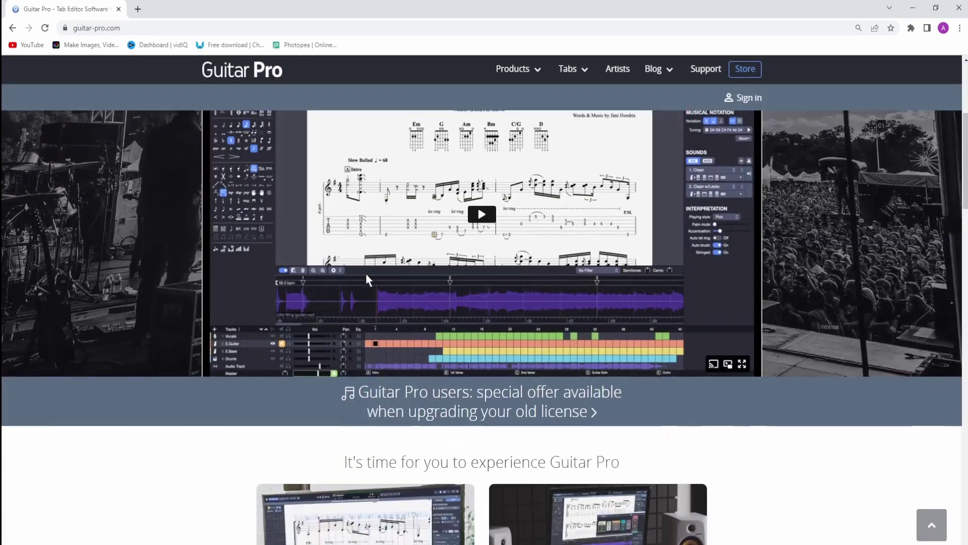
Step: Read the feature descriptions further down the Guitar Pro homepage, covering sheet music editing and the new version 8
scroll(366, 273, "down", 5)
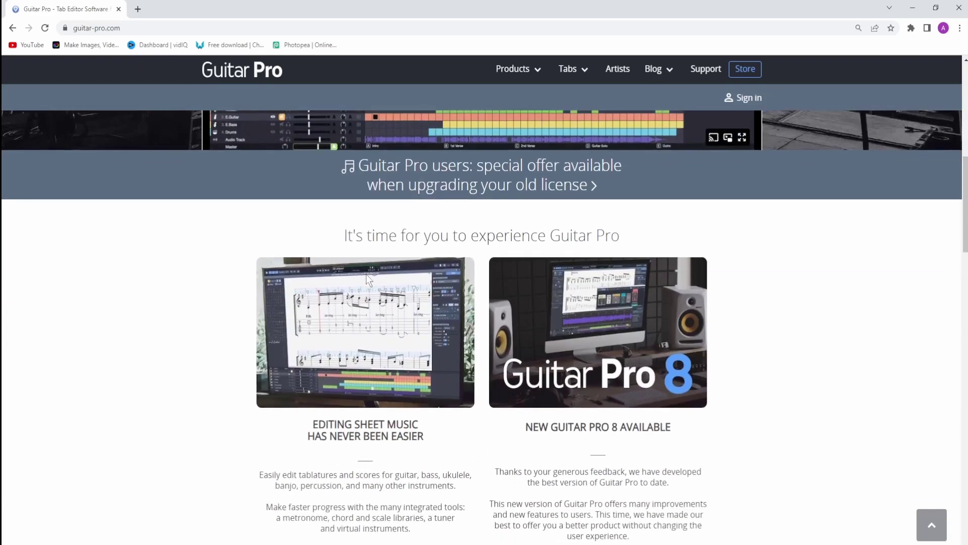
scroll(367, 280, "up", 5)
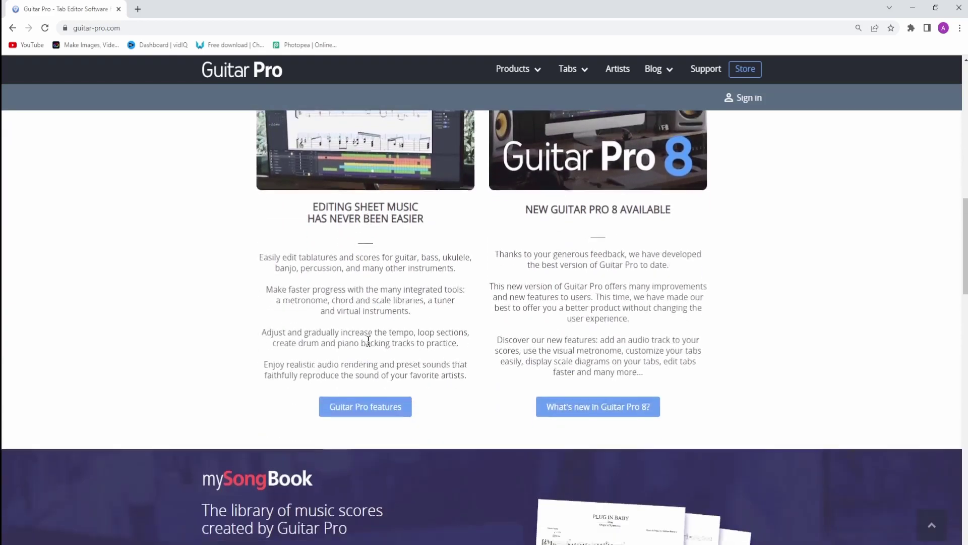
scroll(408, 309, "up", 8)
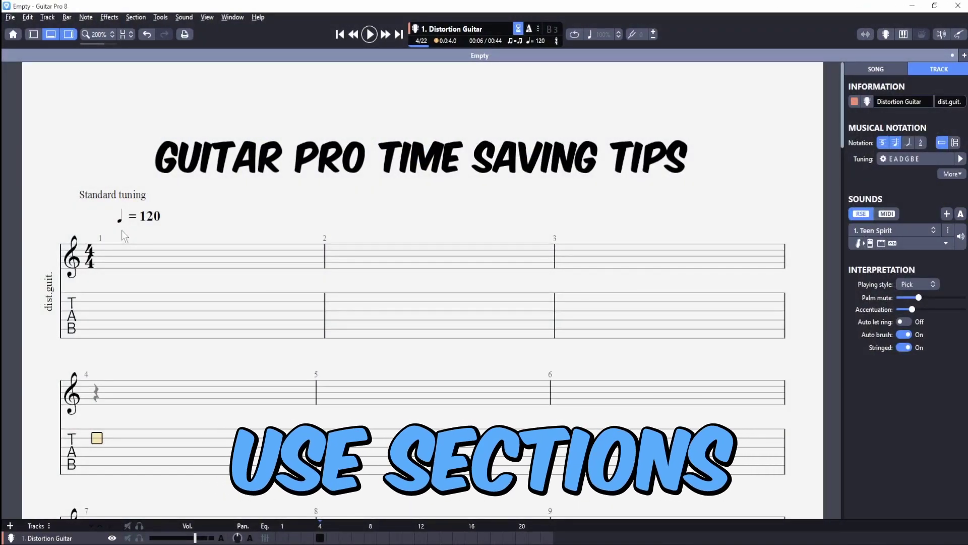
Step: Add a section named Intro without a letter at bar 1, and reopen its settings to check them without changes
left_click(137, 338)
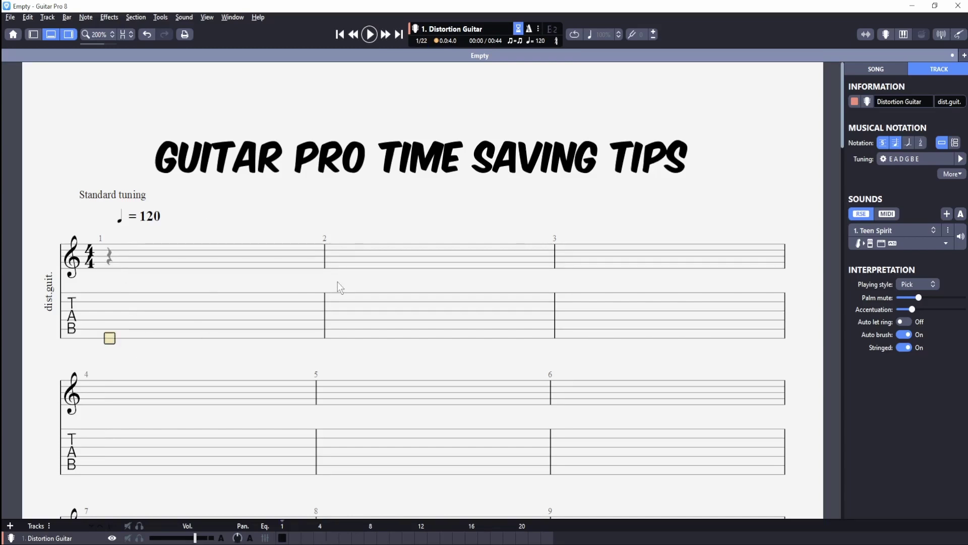
key("shift+Insert")
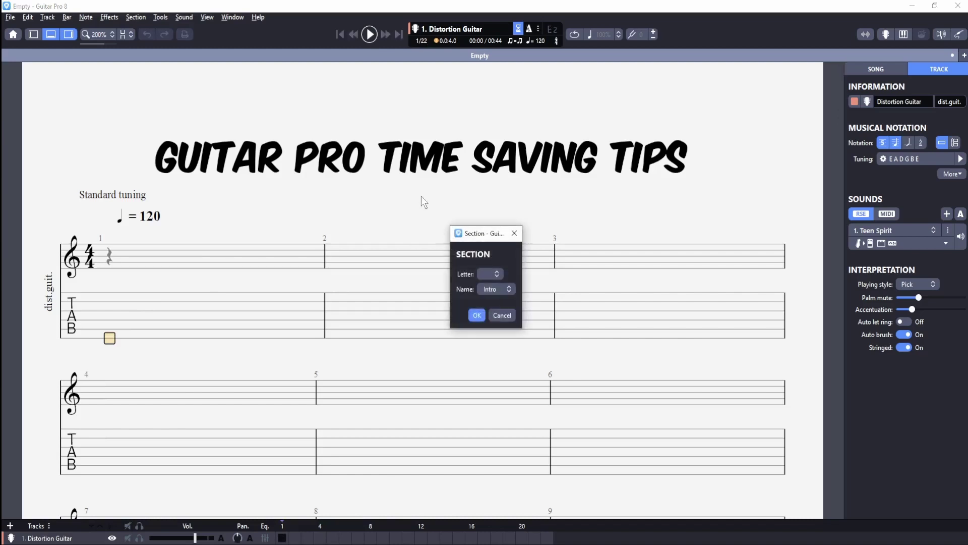
left_click(497, 274)
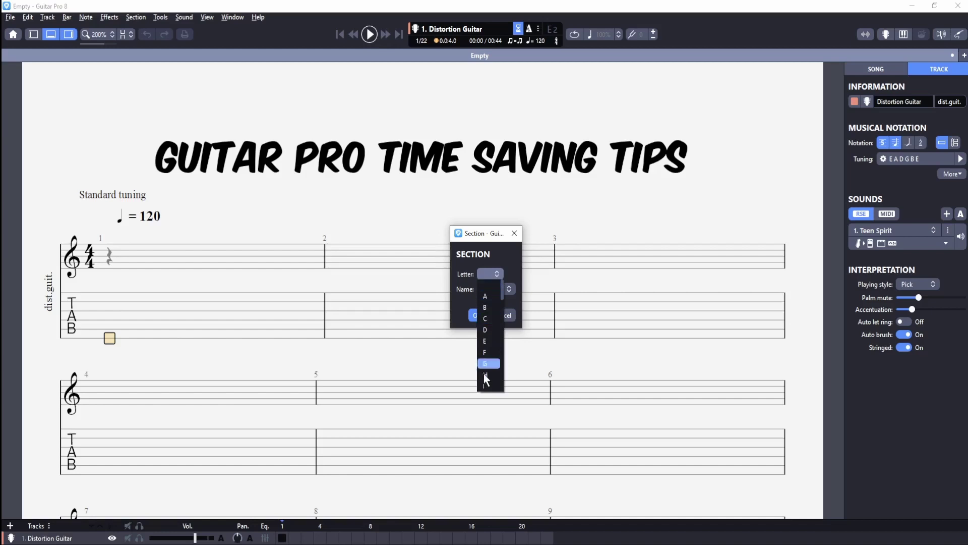
left_click(497, 273)
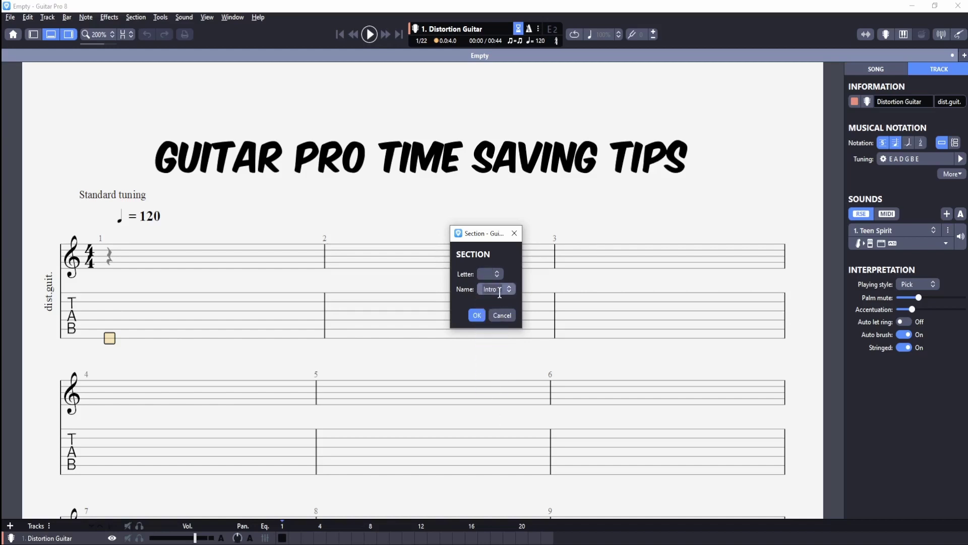
double_click(499, 290)
left_click(476, 318)
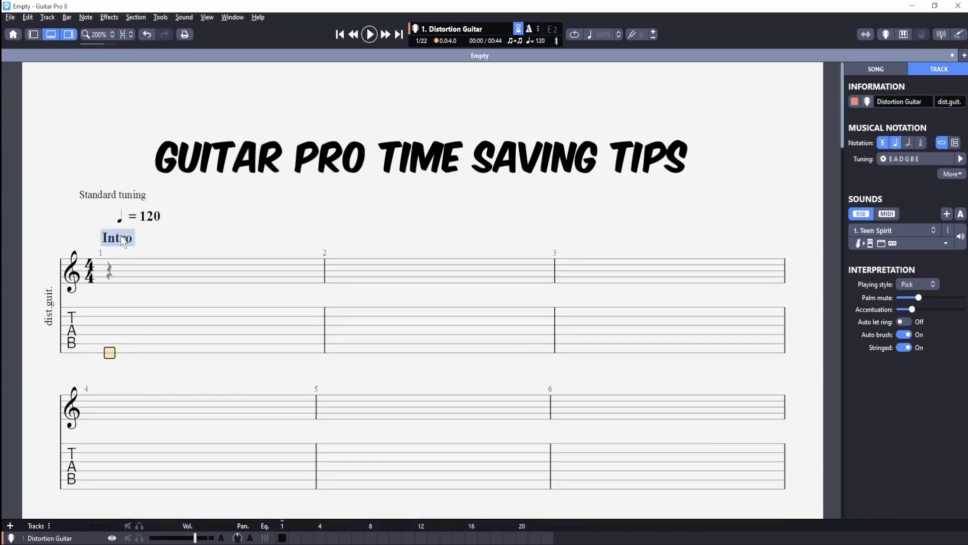
double_click(120, 235)
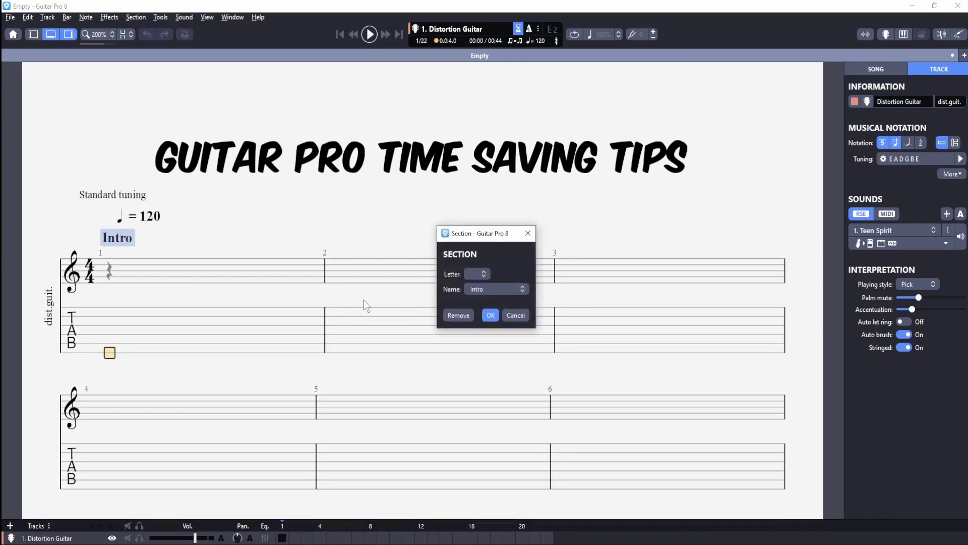
left_click(528, 233)
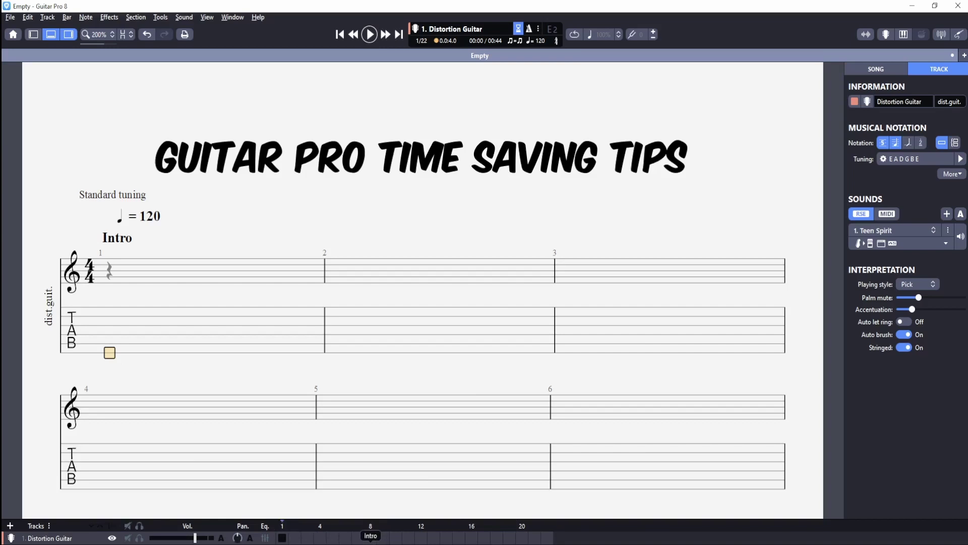
Step: Add a section with the letter B and no name at bar 8, and check its marker in the score
left_click(371, 538)
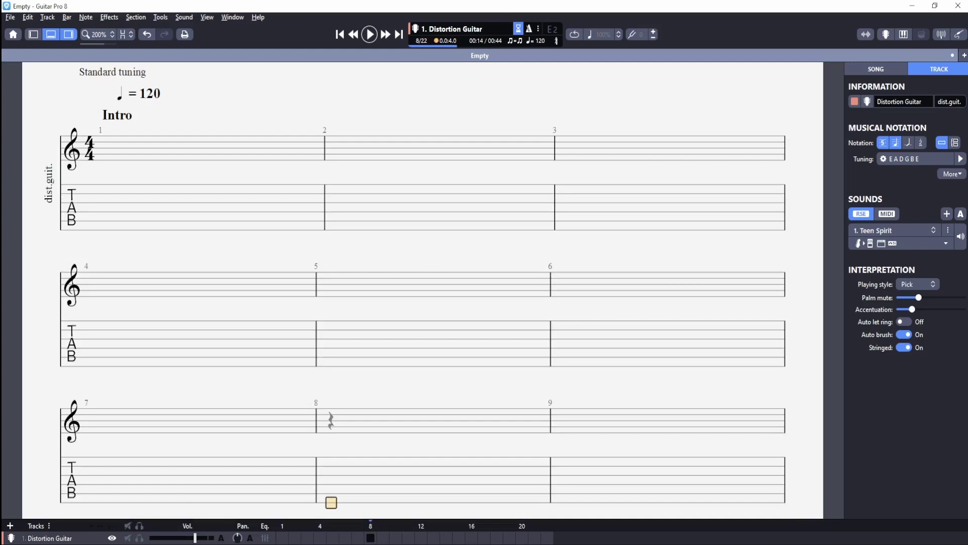
key("shift+Insert")
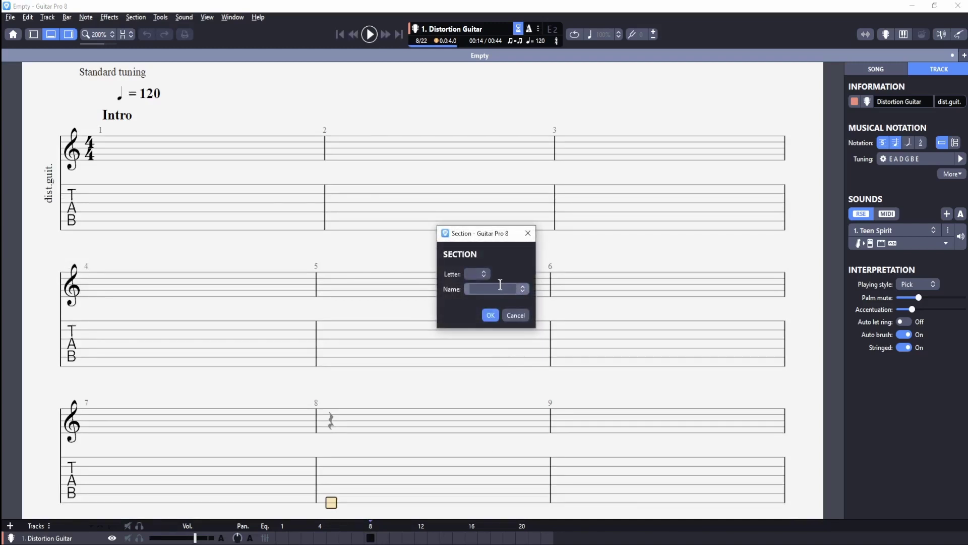
left_click(477, 274)
left_click(478, 308)
left_click(491, 315)
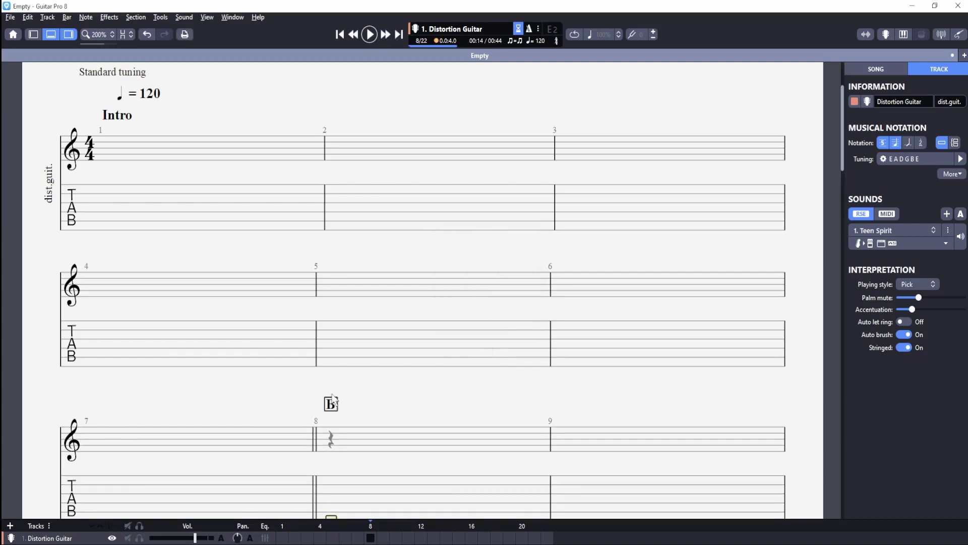
scroll(348, 207, "down", 3)
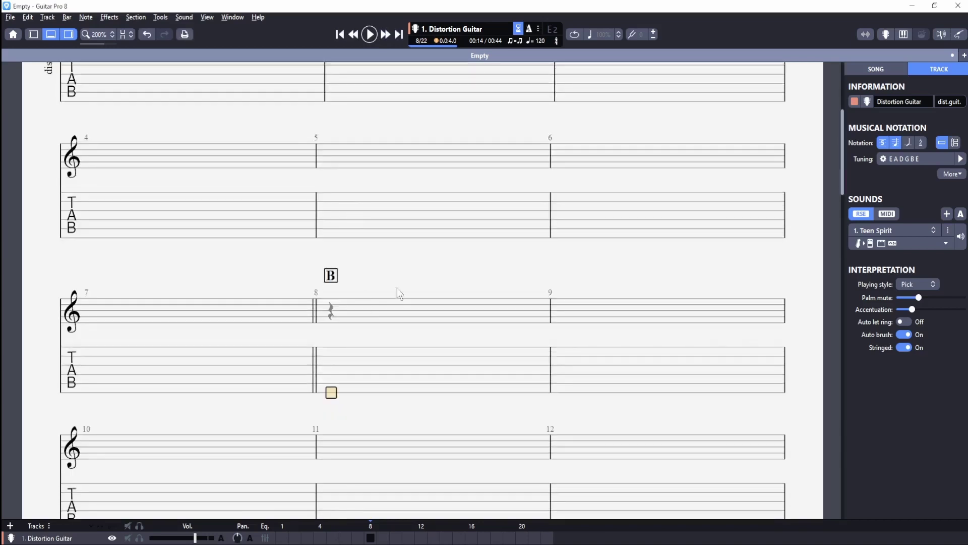
scroll(249, 289, "up", 6)
Step: Move between the Intro section at bar 1 and section B at bar 8, and examine the section navigation commands
left_click(249, 290)
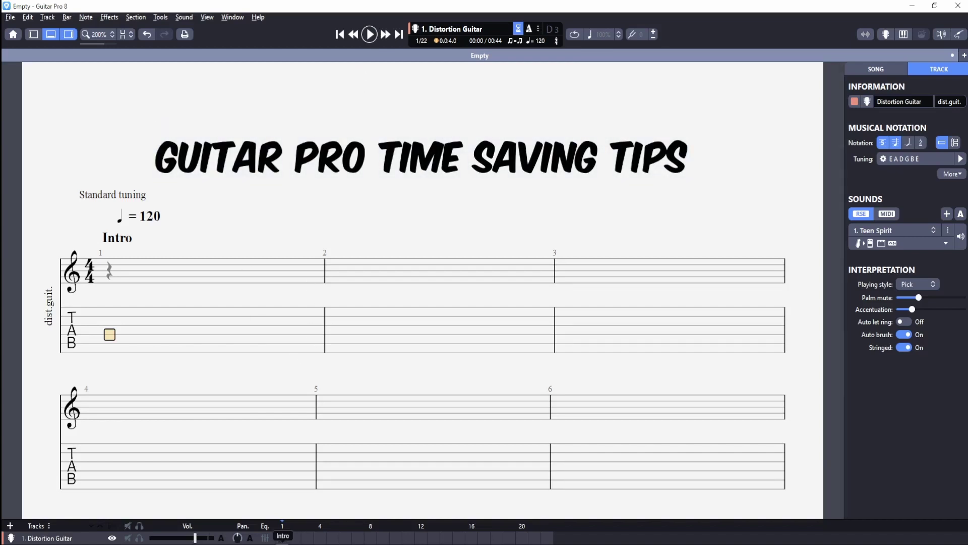
left_click(370, 537)
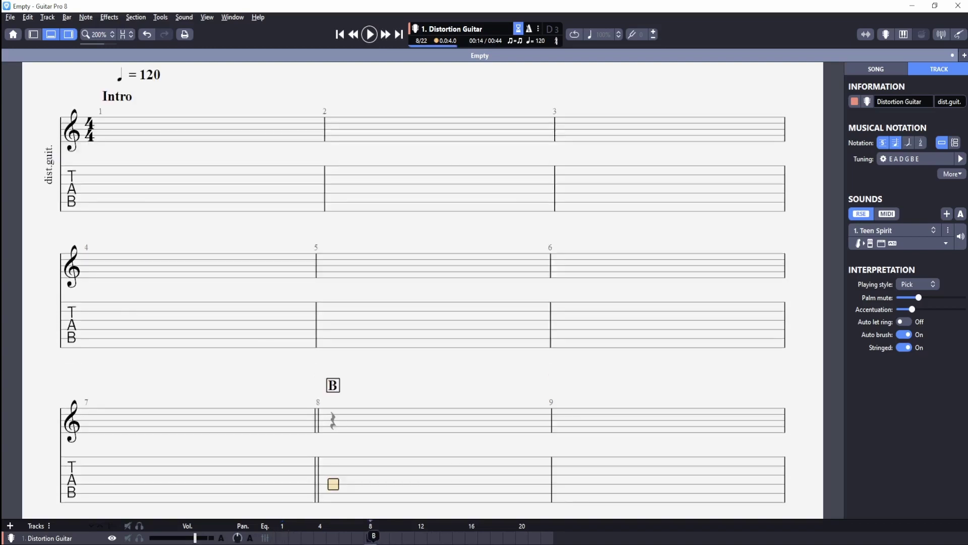
left_click(282, 538)
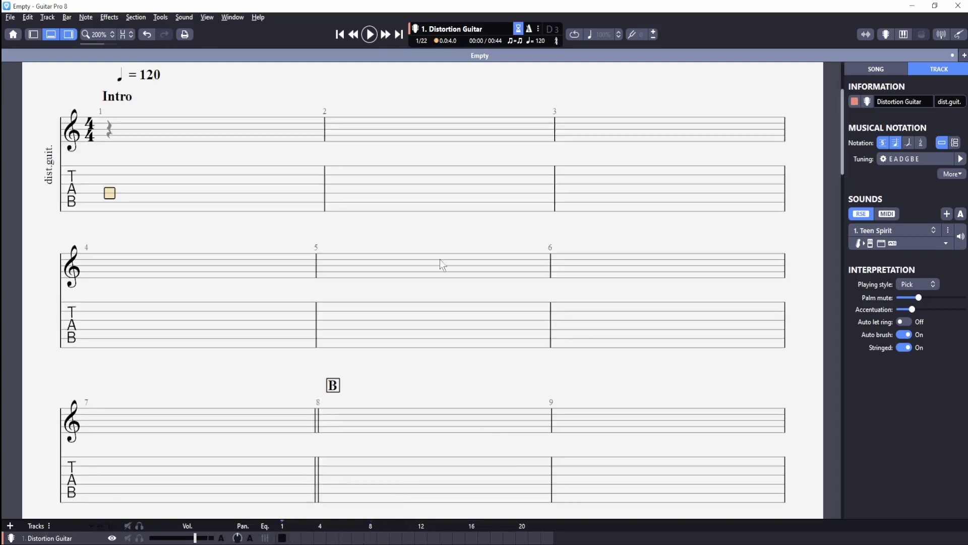
left_click(128, 20)
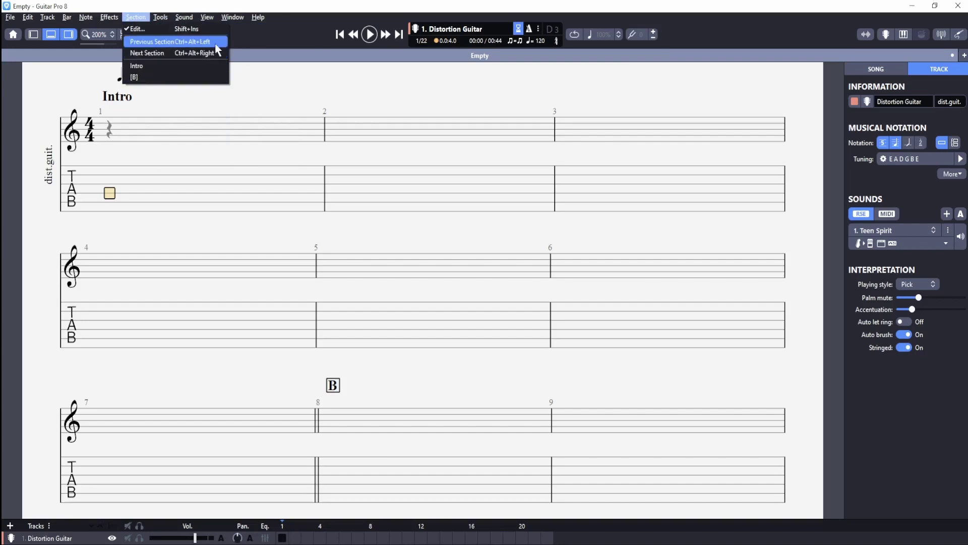
left_click(128, 175)
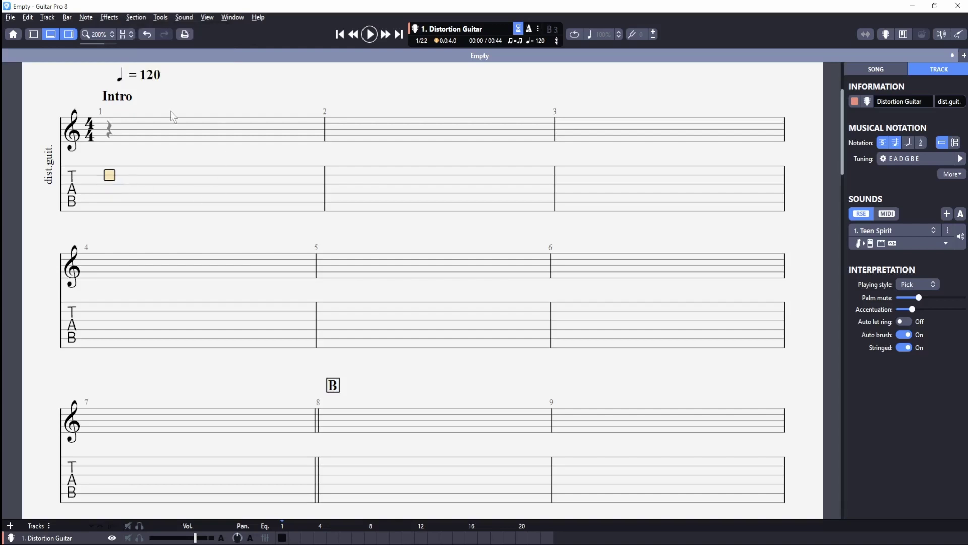
key("ctrl+shift+Right")
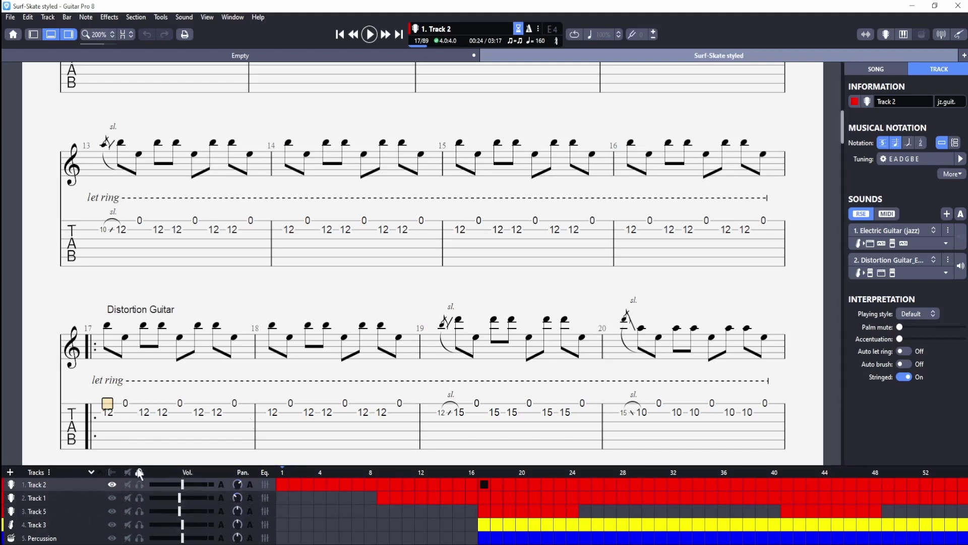
Step: In the Surf-Skate styled score, view Track 1, return to Track 2, and turn Track 2's solo on and off
left_click(111, 498)
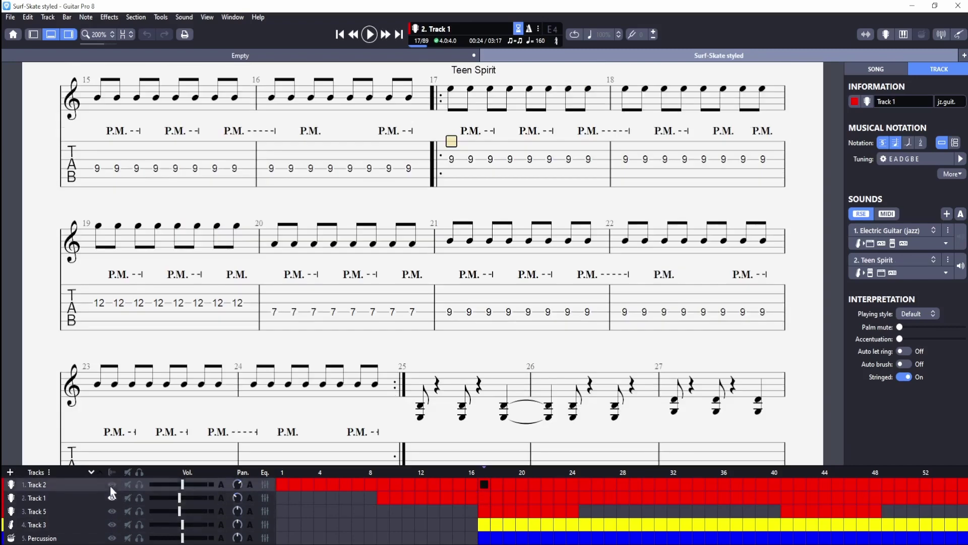
left_click(111, 486)
right_click(111, 485)
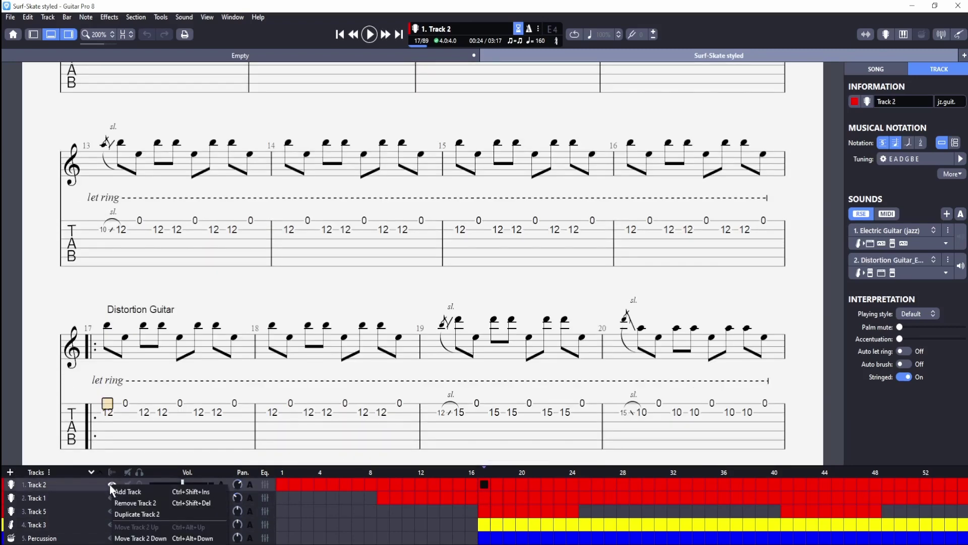
key("Escape")
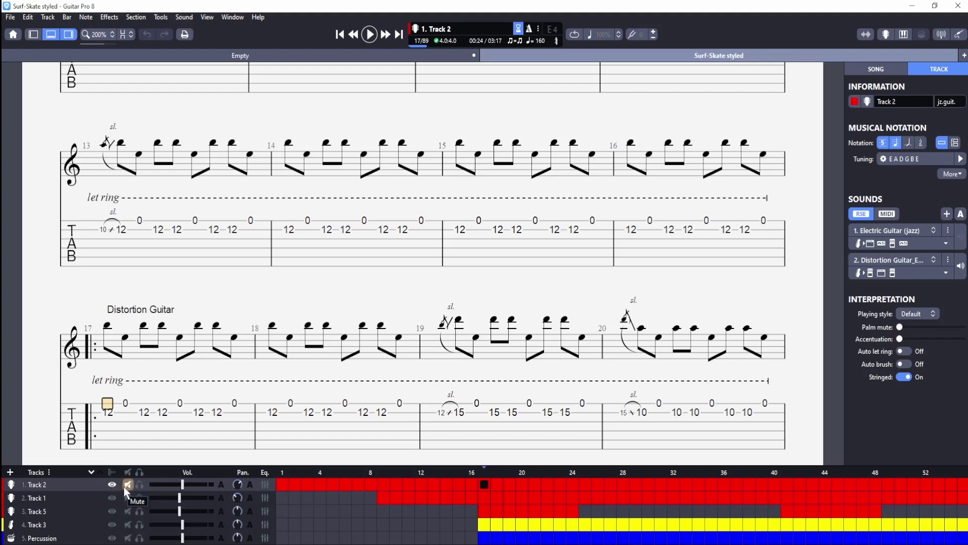
left_click(140, 485)
left_click(140, 485)
Step: Play the Surf-Skate styled score from bar 17 and adjust the focus on the current track, starting with 8%
mouse_move(240, 485)
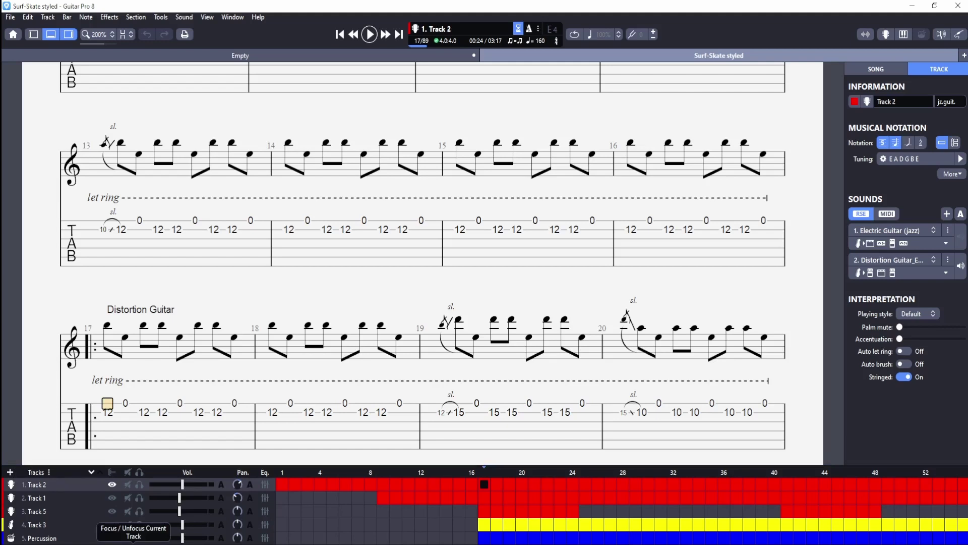
scroll(149, 361, "down", 3)
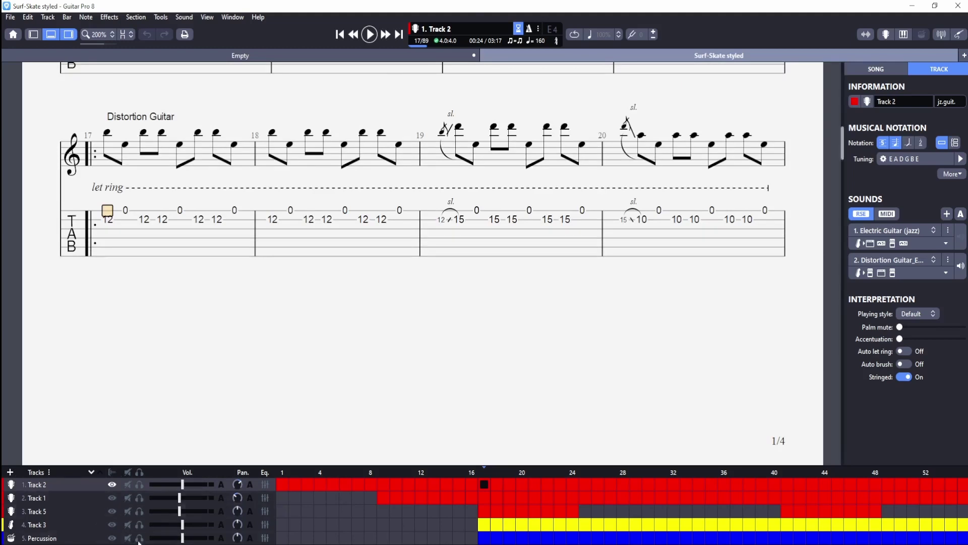
key("space")
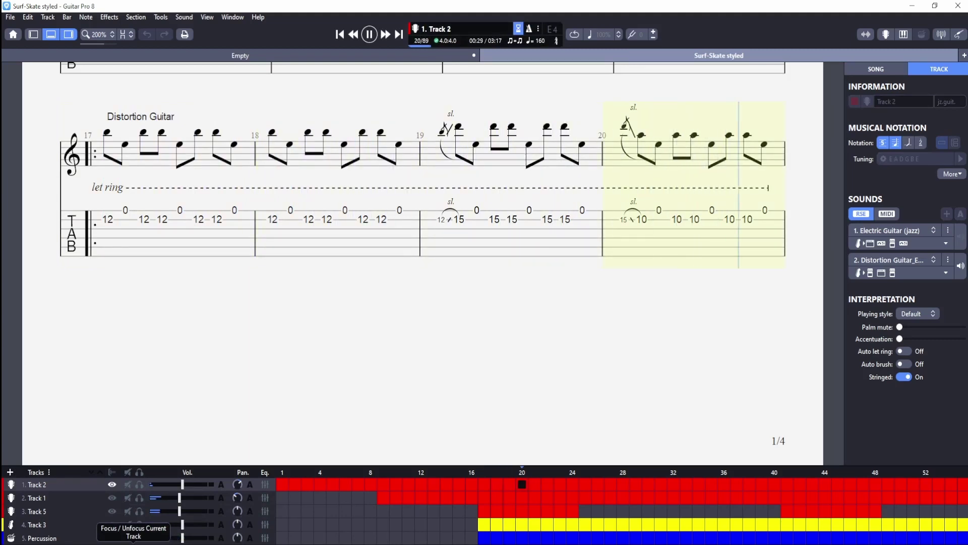
left_click(135, 542)
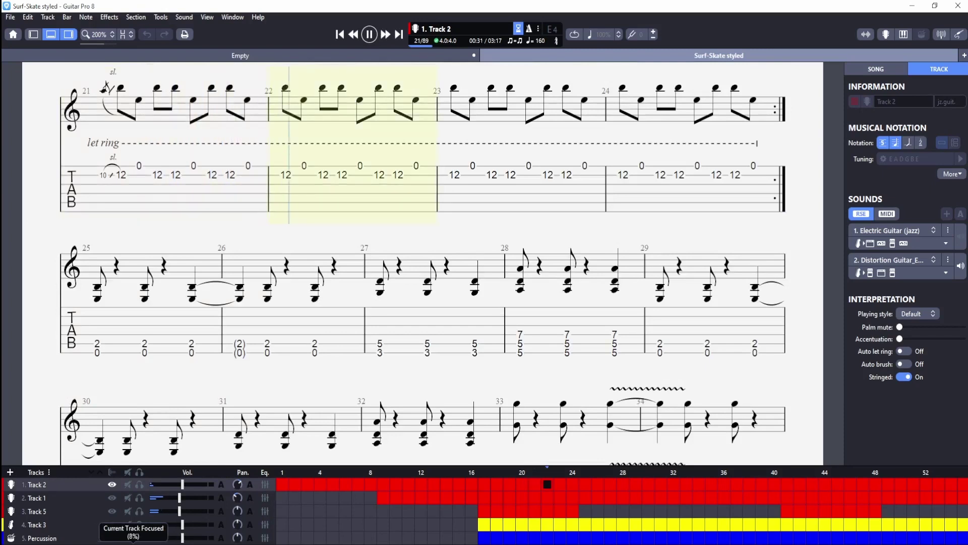
left_click(138, 511)
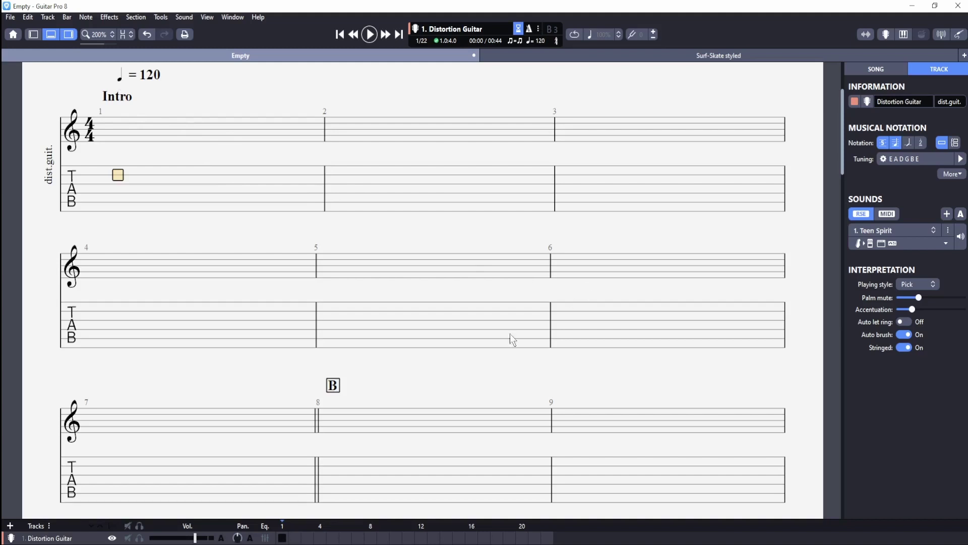
Step: Add the free text "Add some notes" at the first beat of bar 2 in the Empty score
left_click(339, 201)
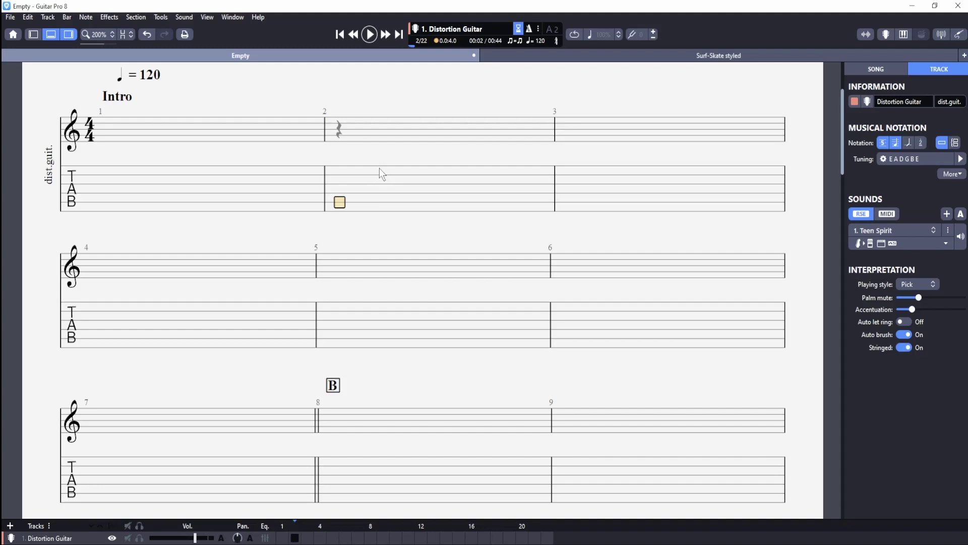
key("t")
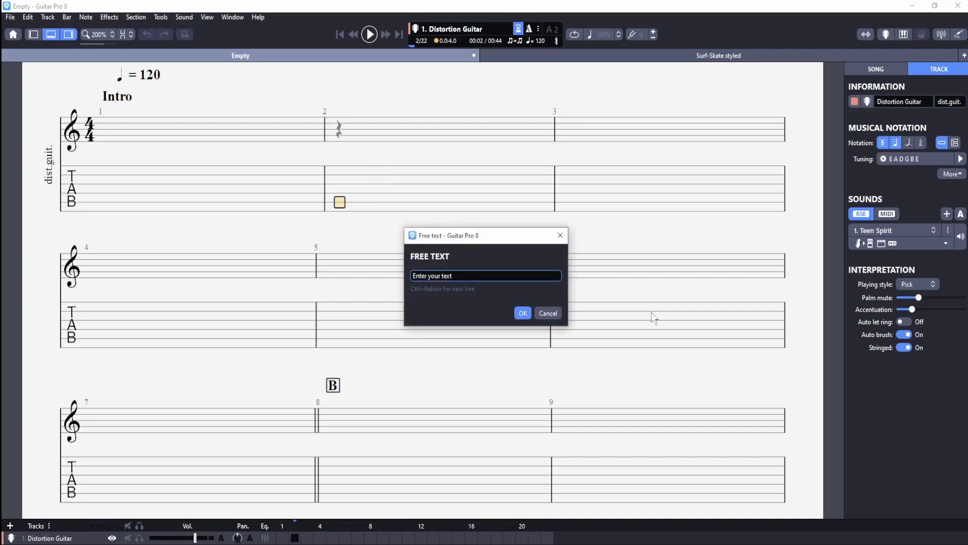
type("Add some notes")
key("Return")
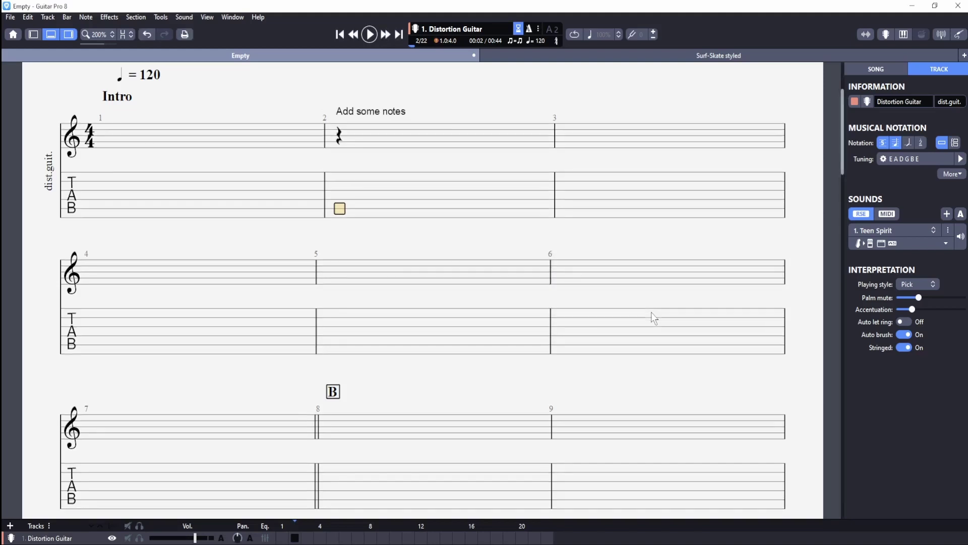
scroll(652, 312, "up", 3)
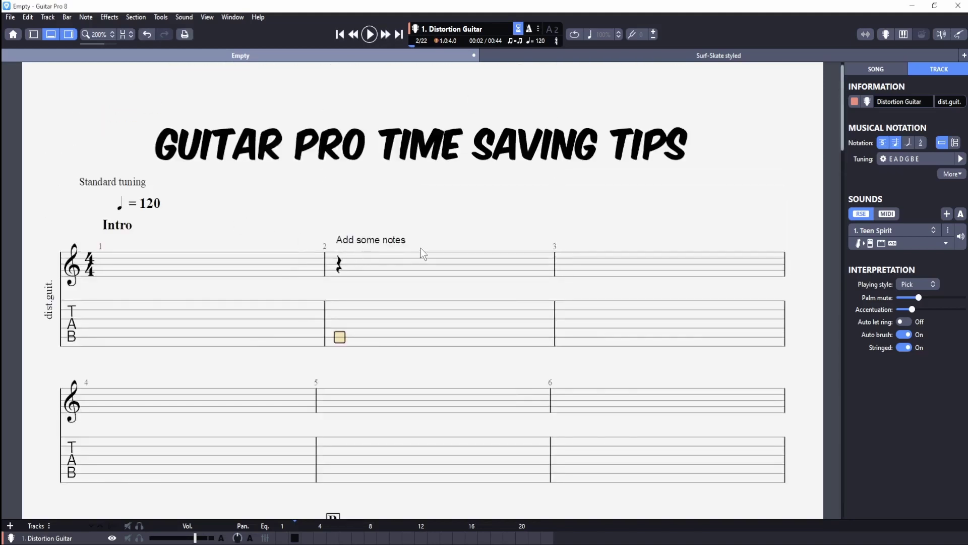
scroll(419, 249, "up", 1)
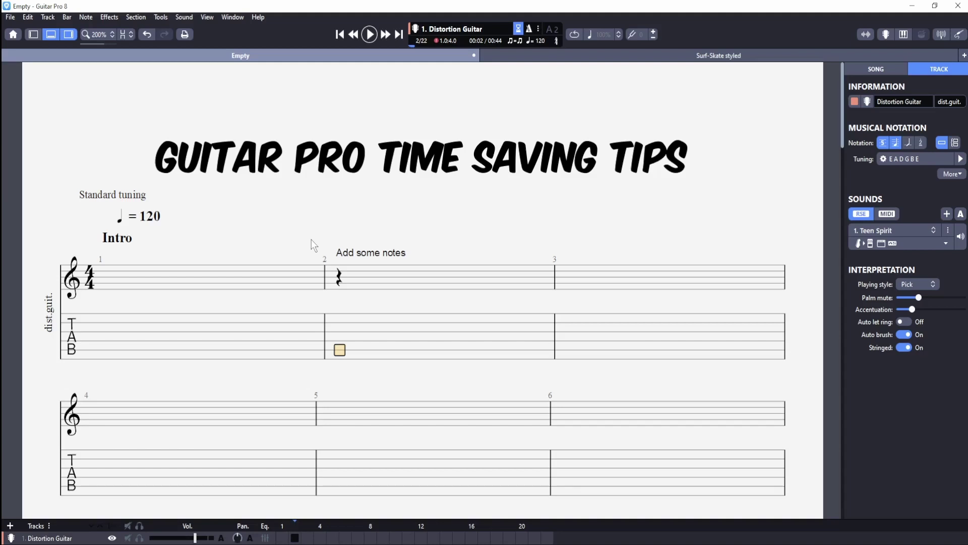
Step: Start a chord at the first beat of bar 2 with tonality C, and choose the barre voicing at the third fret
key("a")
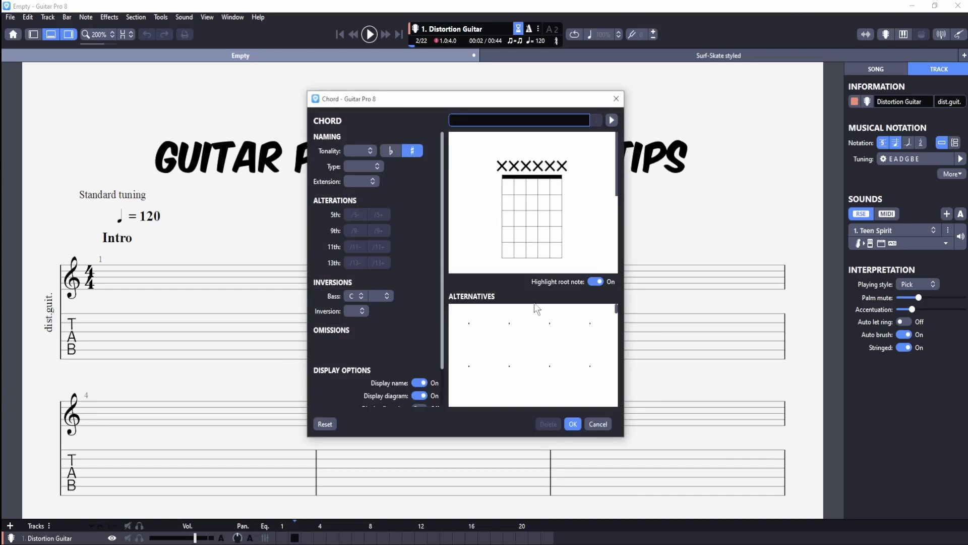
left_click(361, 153)
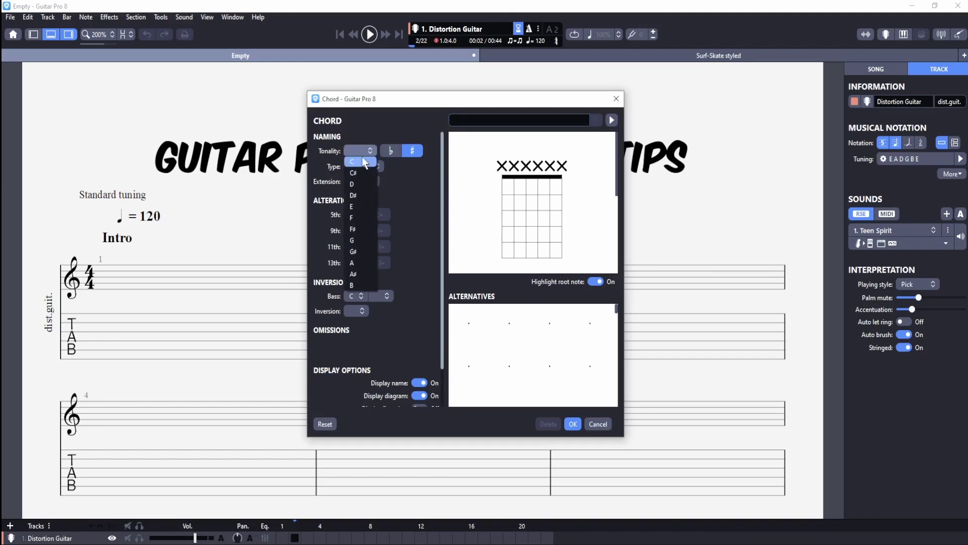
left_click(365, 162)
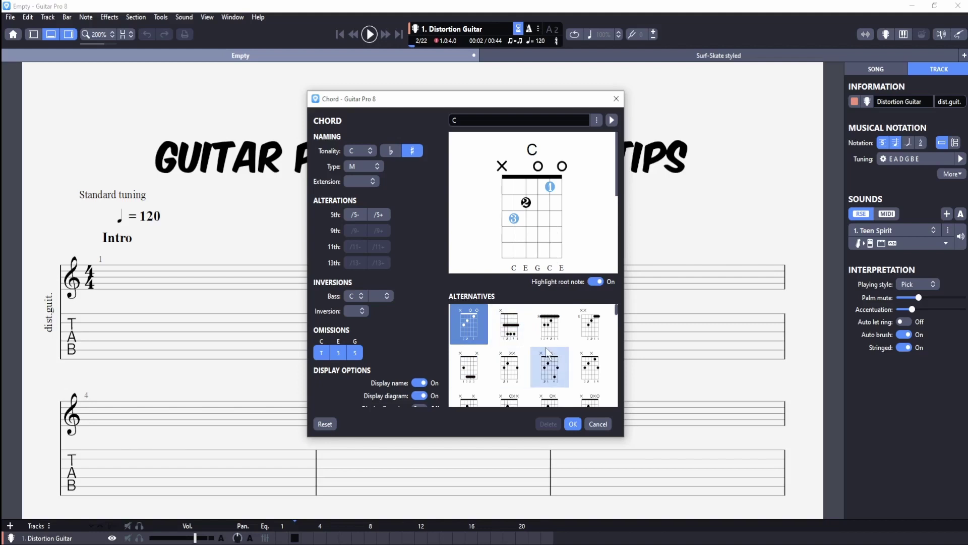
scroll(522, 341, "down", 3)
scroll(521, 341, "up", 3)
Step: Examine the chord types and extensions available for the C chord
left_click(378, 167)
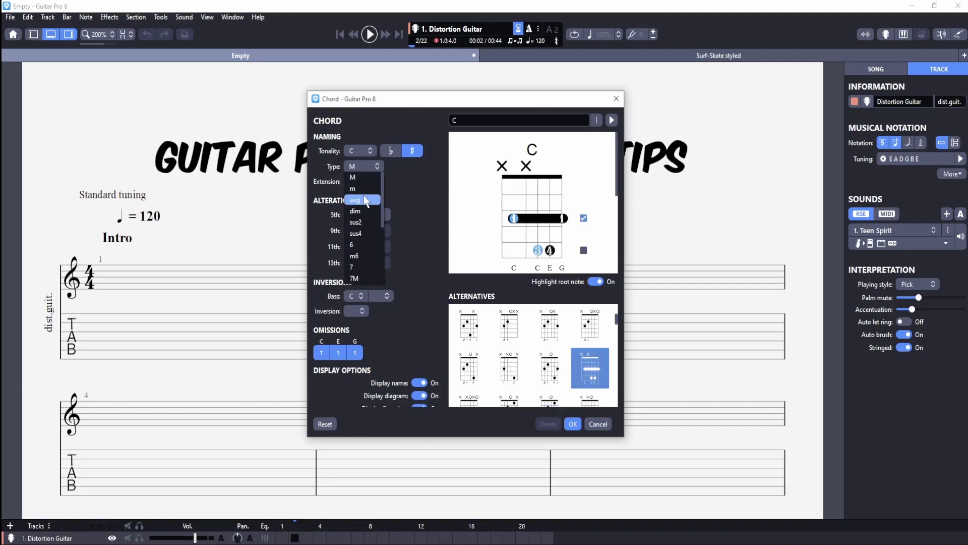
scroll(368, 219, "down", 3)
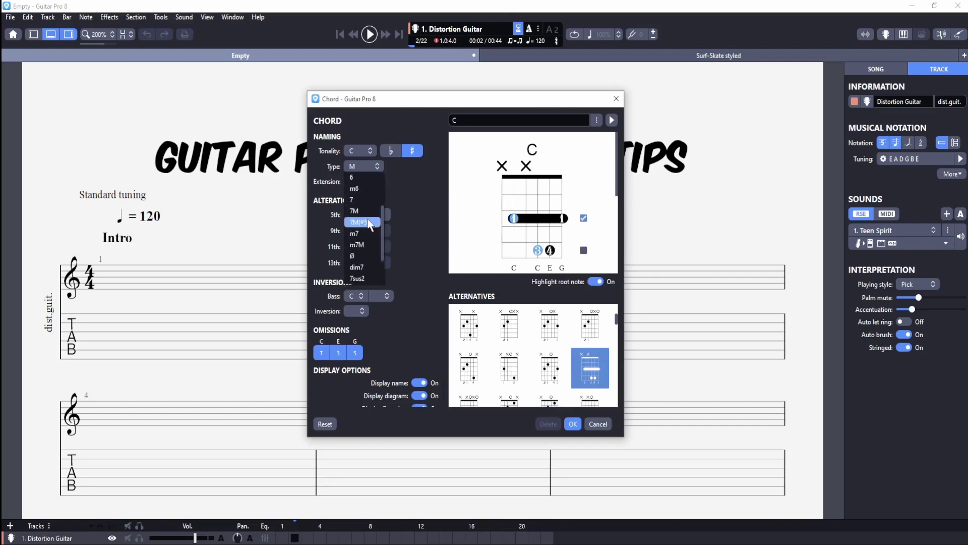
scroll(363, 222, "up", 3)
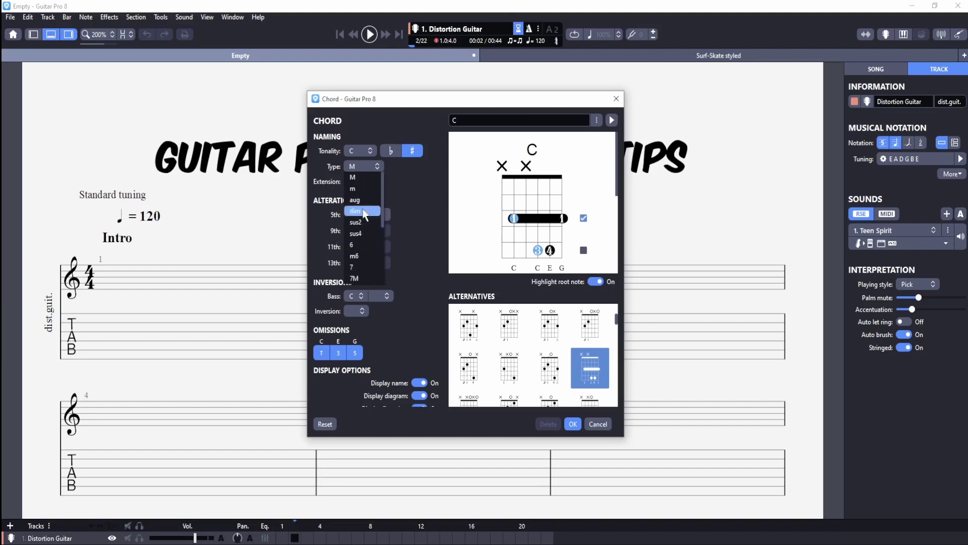
left_click(371, 185)
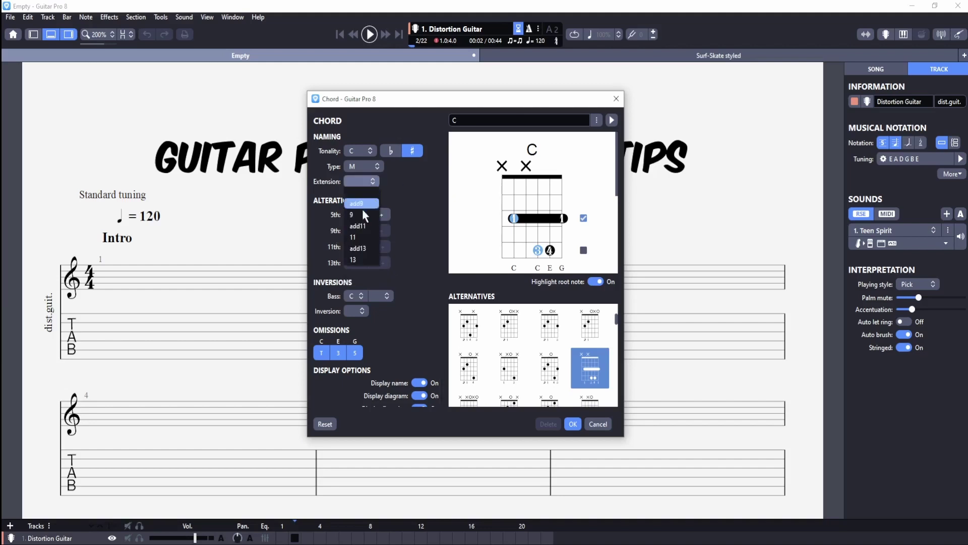
left_click(405, 200)
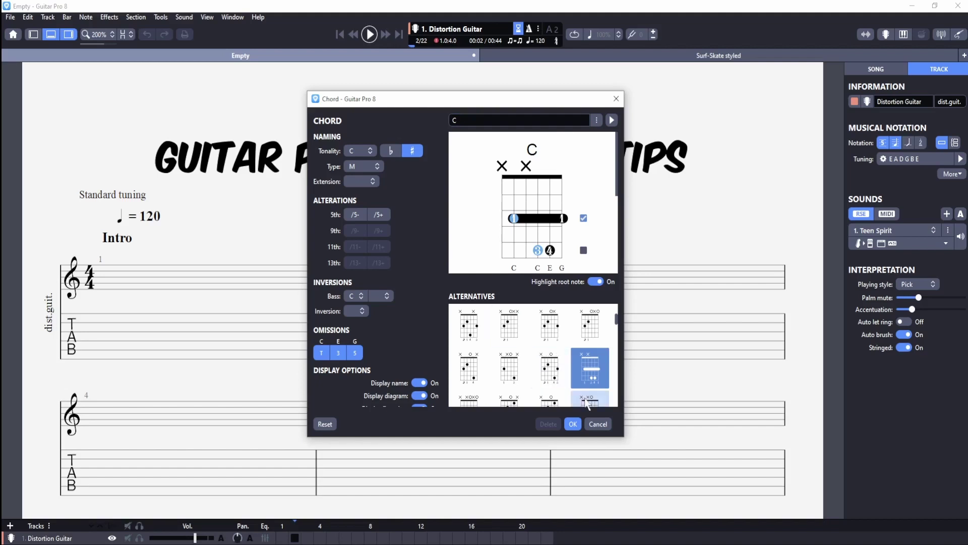
Step: Insert the C chord in bar 2 and reopen its diagram below the score title for editing
left_click(572, 424)
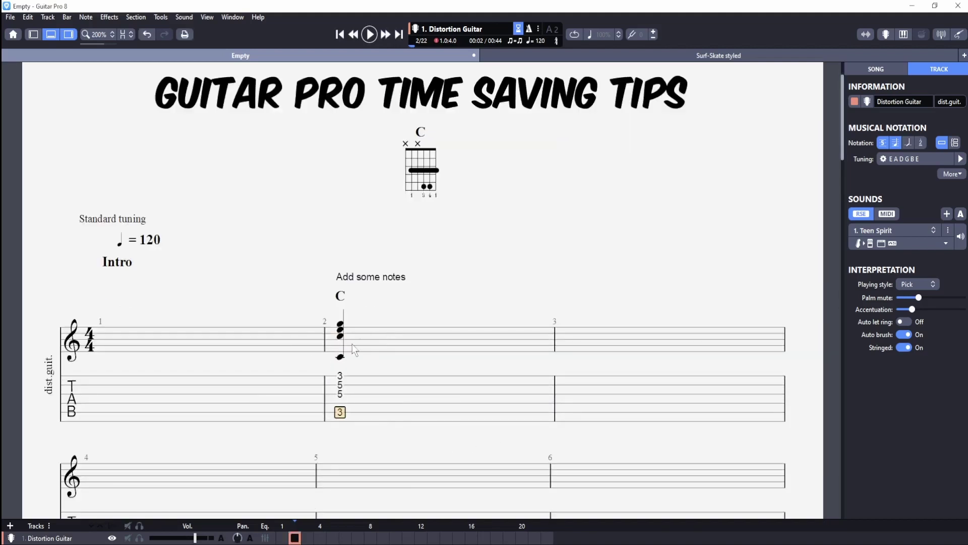
double_click(425, 179)
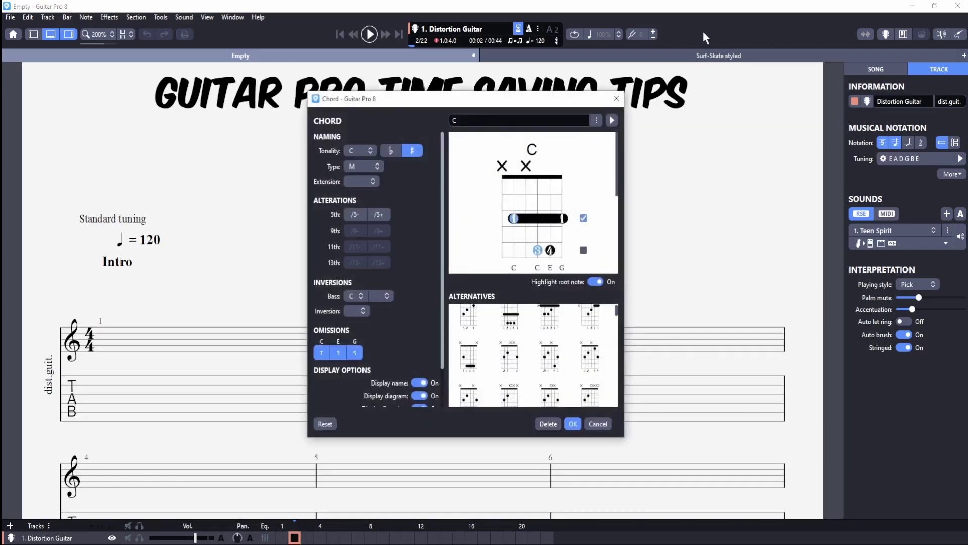
Step: Enter the fingering 0-2-2-0-0-0 at the first beat of bar 3 and add the Em chord to it
left_click(569, 423)
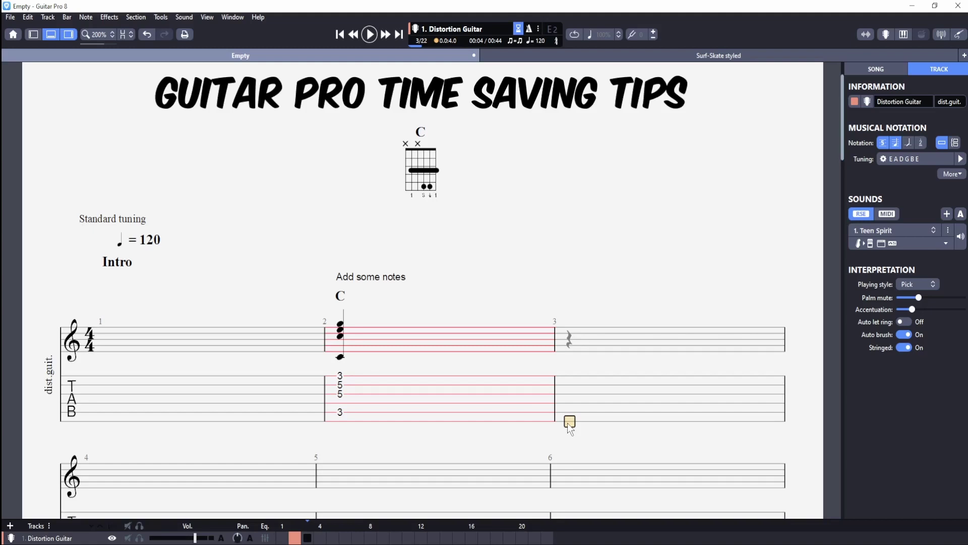
key("ctrl+v")
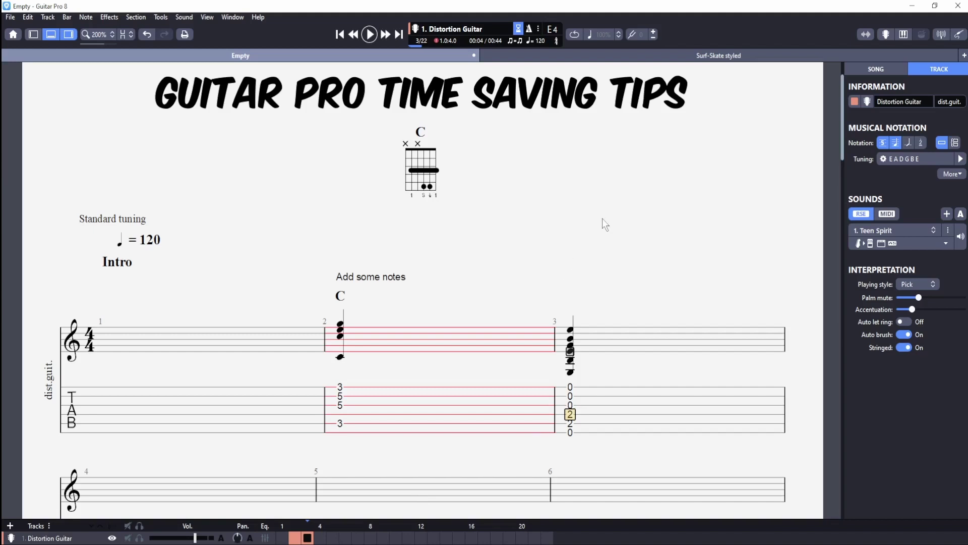
key("a")
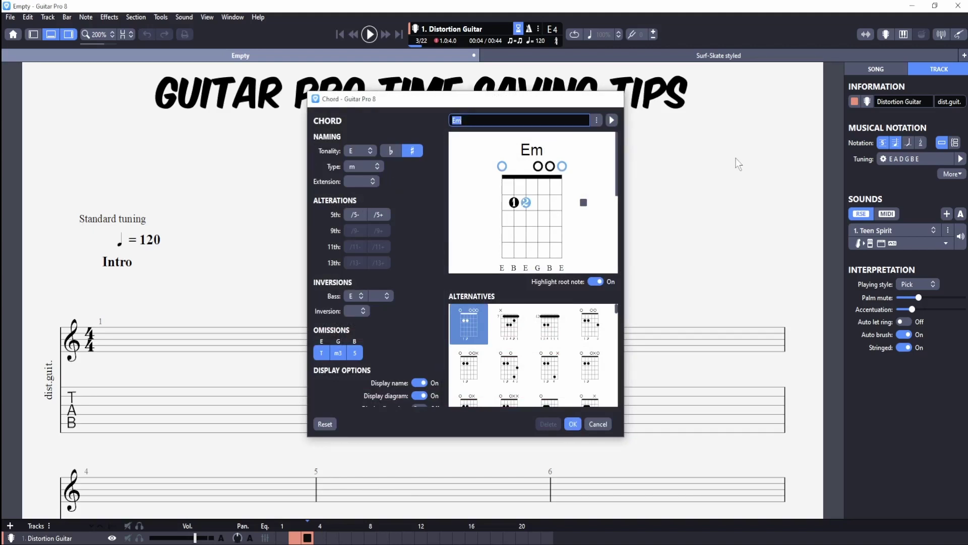
key("Return")
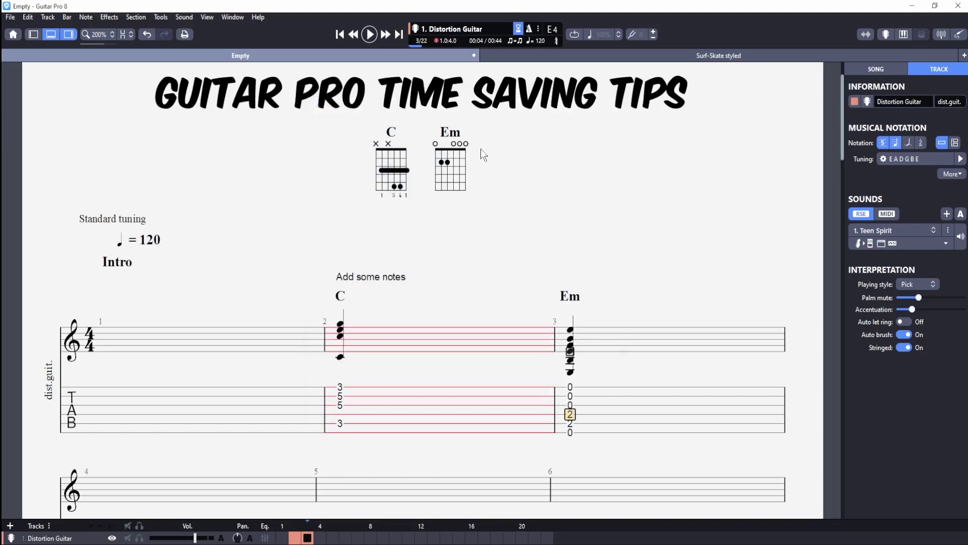